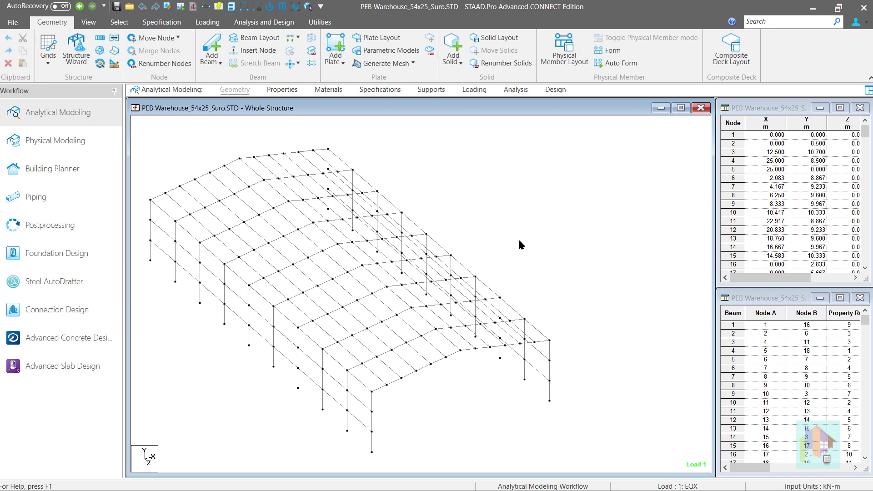
# Step: Inspect the finished warehouse model in a 3D rendered view, rotating it slightly before closing the rendering
pyautogui.rightClick(465, 189)
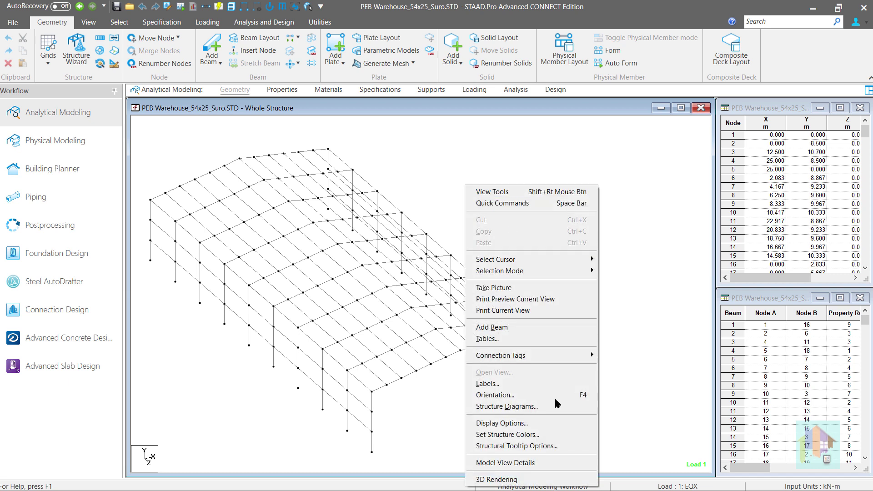
pyautogui.click(516, 481)
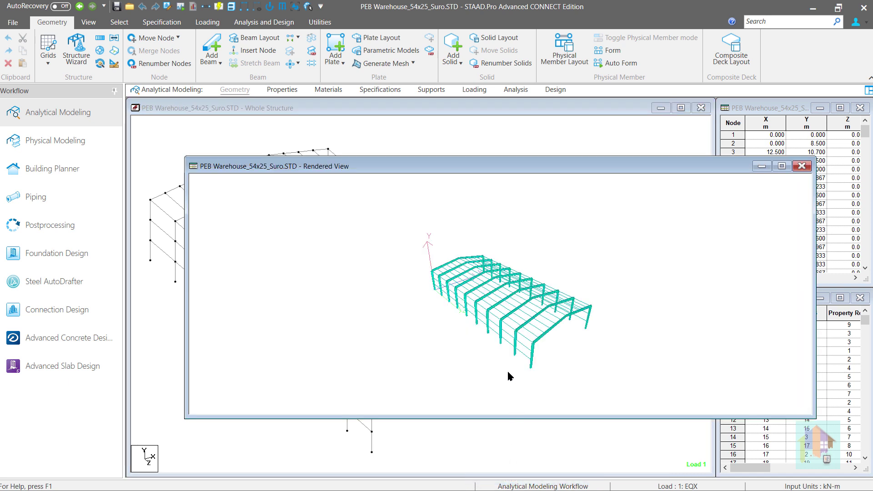
pyautogui.moveTo(530, 353); pyautogui.dragTo(509, 353)
pyautogui.click(801, 166)
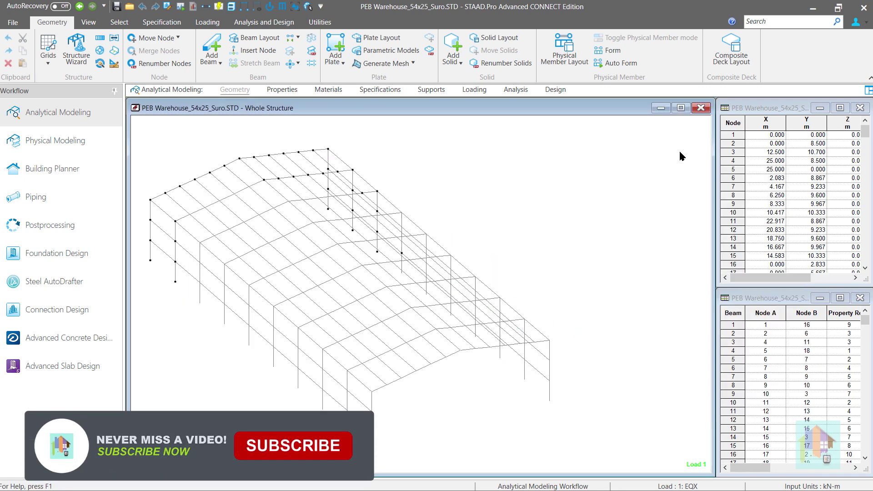
# Step: Review the section properties by highlighting the members assigned to taper sections 4 and 8
pyautogui.click(286, 90)
pyautogui.click(704, 300)
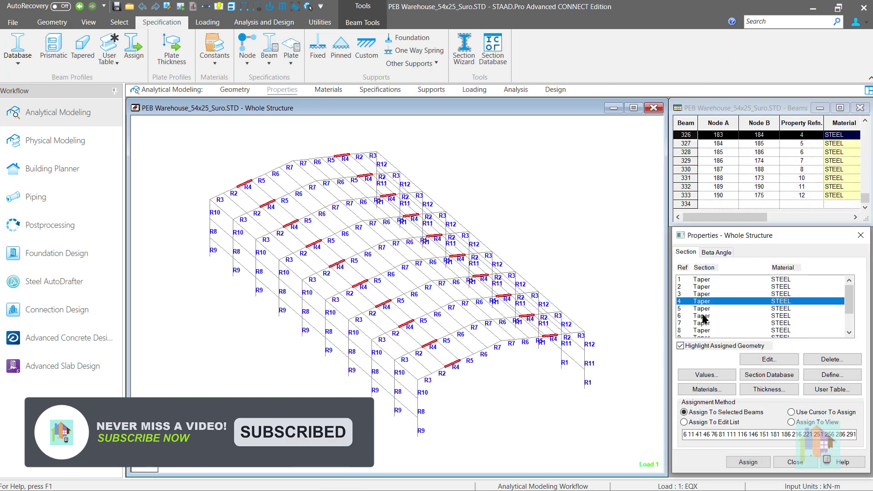
pyautogui.click(706, 332)
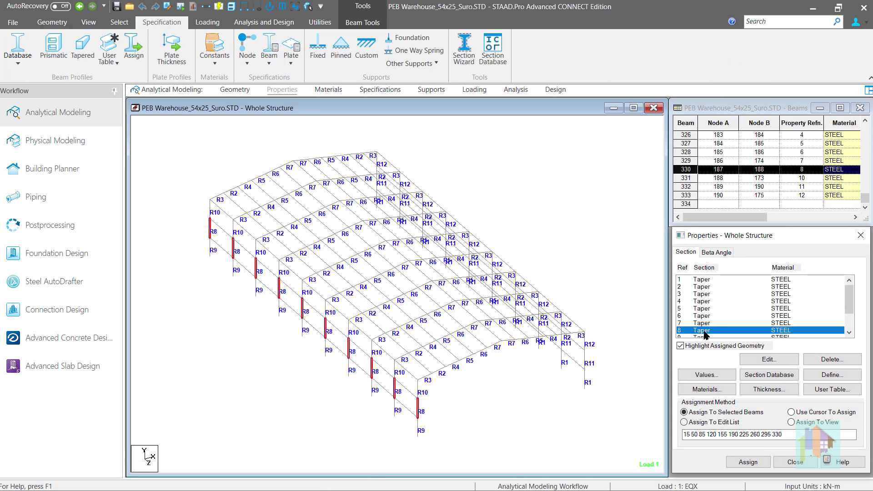
pyautogui.click(606, 264)
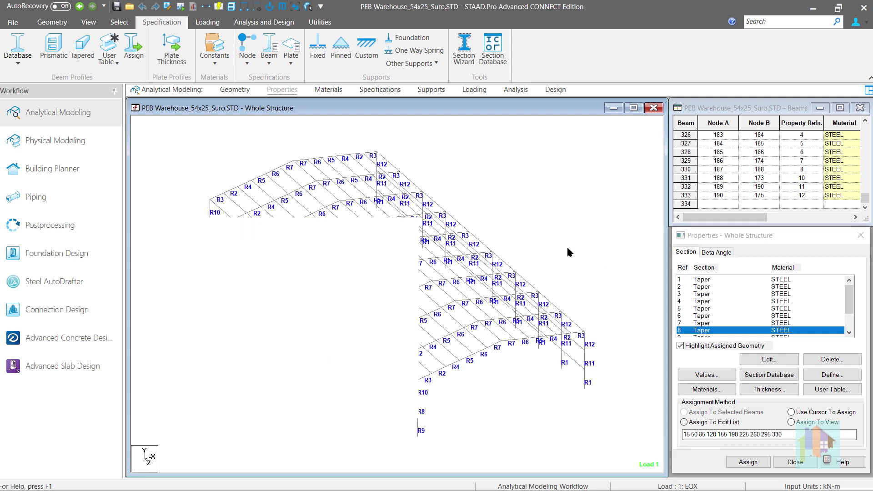
pyautogui.click(235, 90)
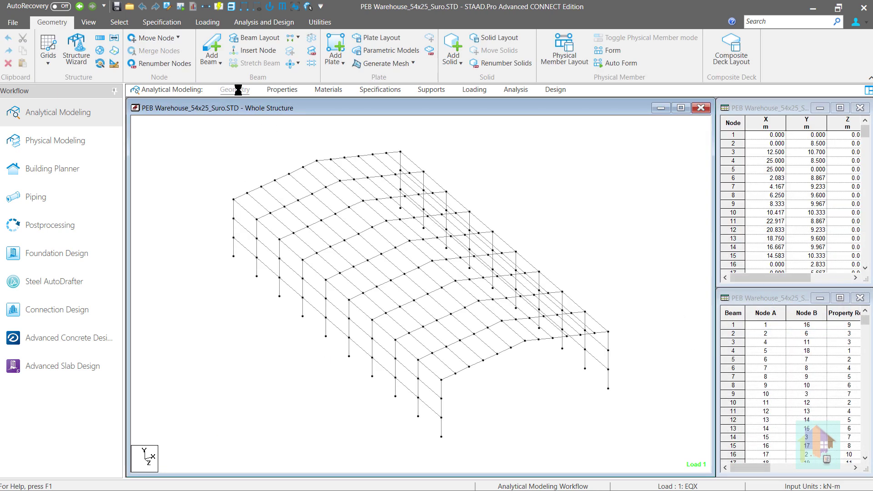
# Step: Look at the new_m_tap structure from above and from the front
pyautogui.click(52, 69)
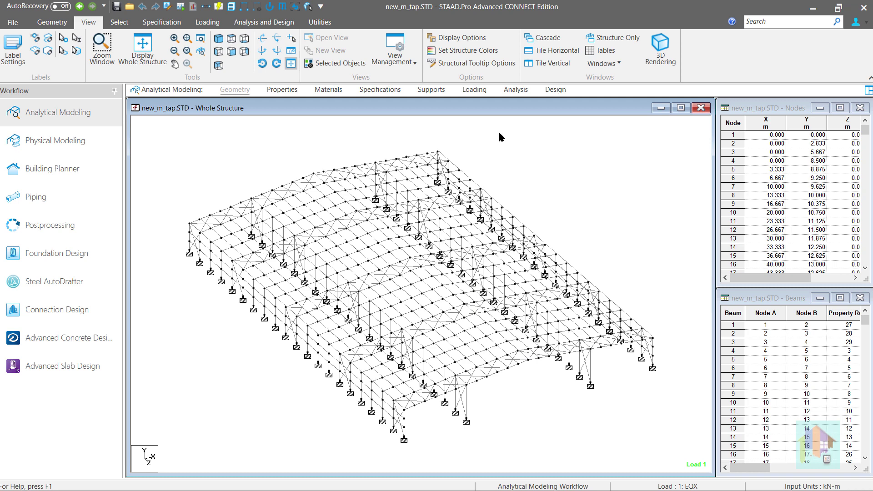
pyautogui.click(233, 41)
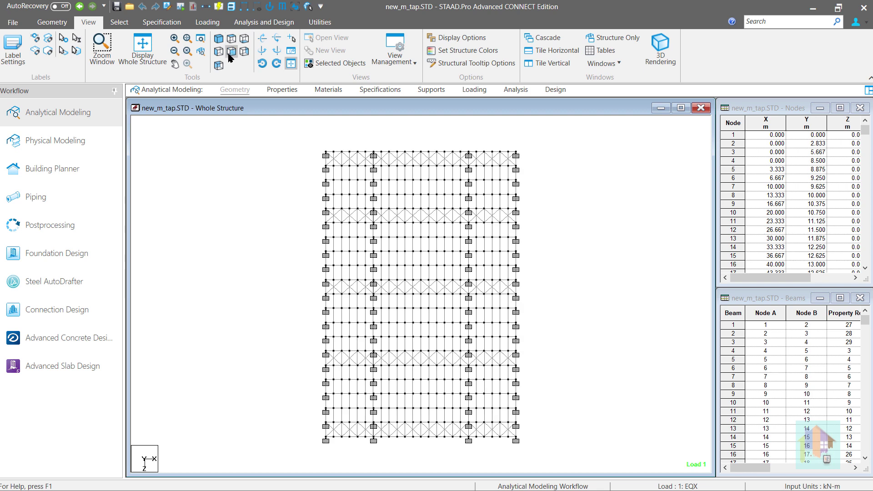
pyautogui.click(230, 52)
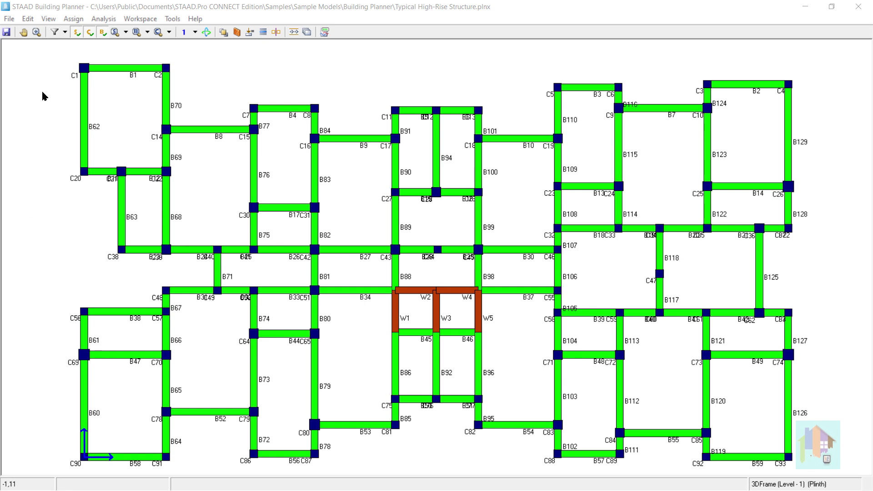
# Step: In STAAD Building Planner, show the 3D view of the Typical High-Rise Structure model
pyautogui.click(49, 18)
pyautogui.click(63, 32)
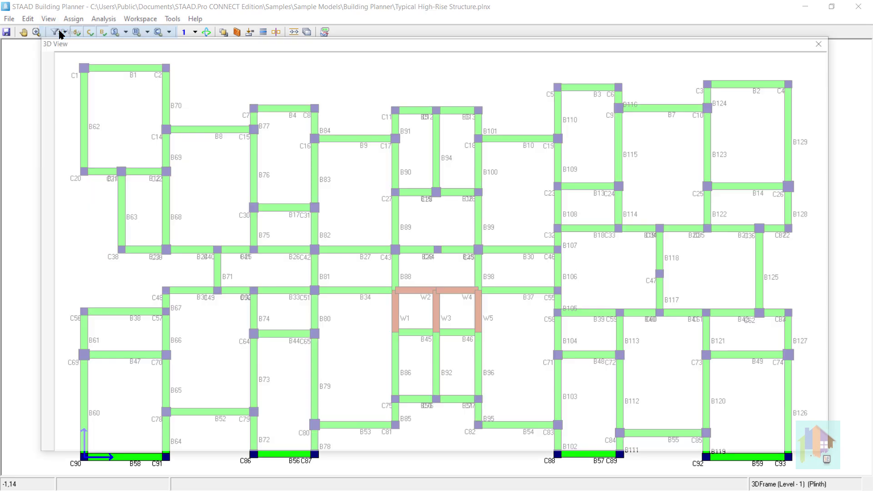
pyautogui.click(42, 139)
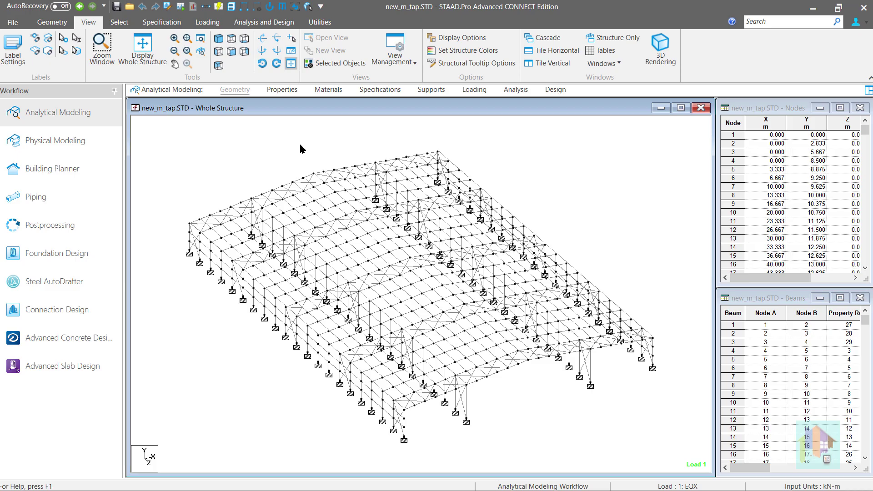
# Step: Return to the new_m_tap model and compare its plan, isometric and front elevation views
pyautogui.click(232, 39)
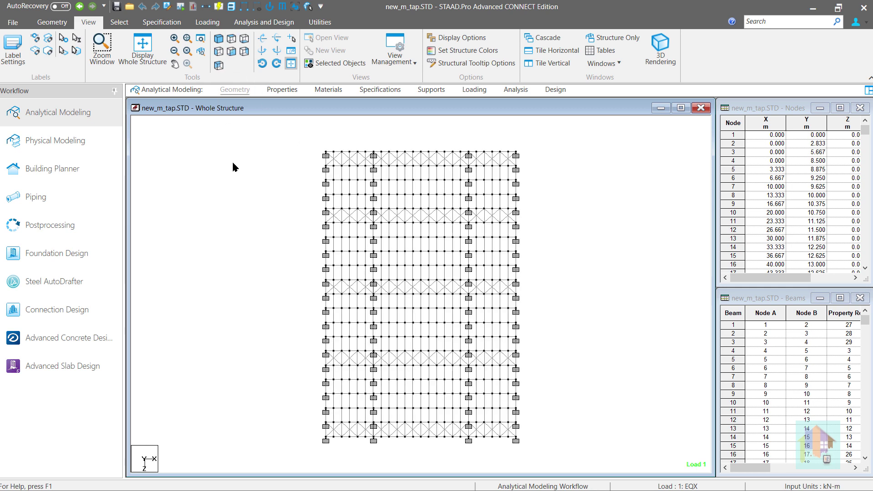
pyautogui.click(219, 40)
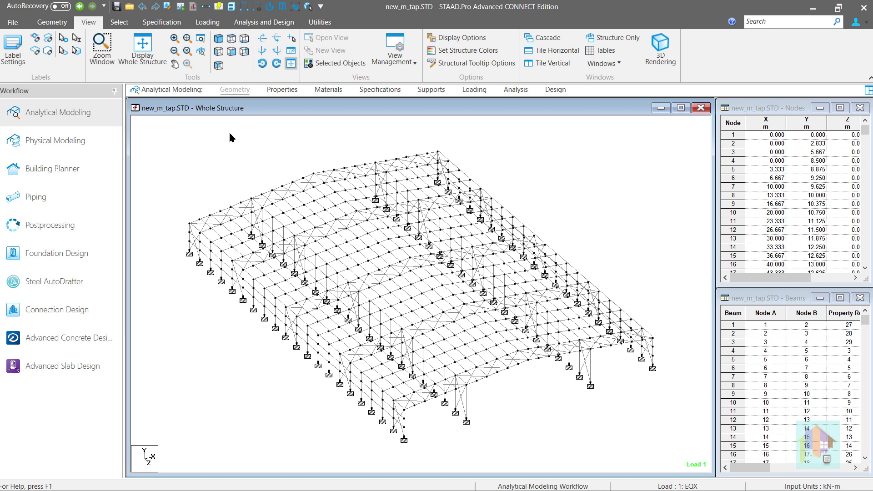
pyautogui.click(231, 52)
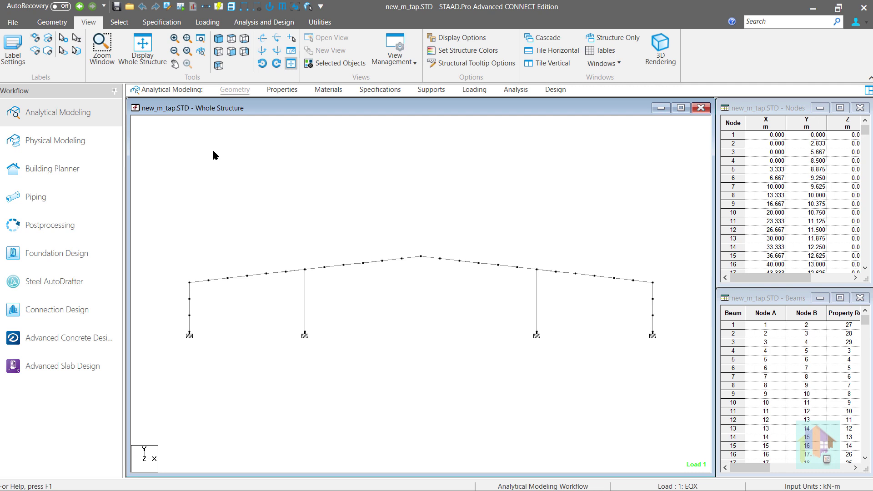
pyautogui.click(218, 65)
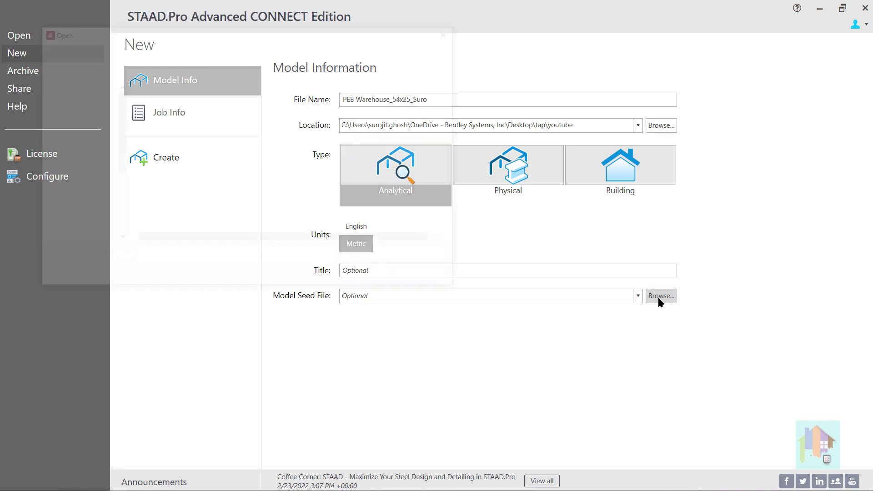
# Step: Assign IS800LSD_Load_Seed.STD from the youtube folder as the model seed file and create the new analytical model
pyautogui.scroll(-4, 201, 127)
pyautogui.click(188, 205)
pyautogui.doubleClick(188, 206)
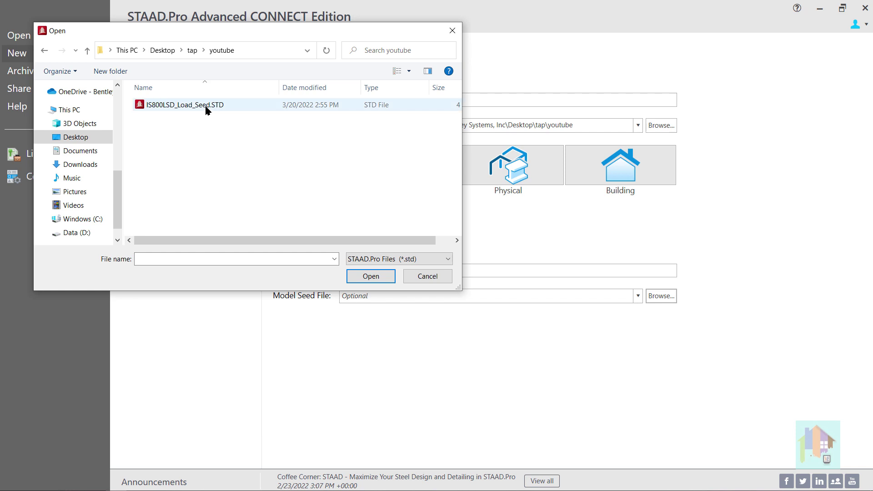
pyautogui.click(206, 105)
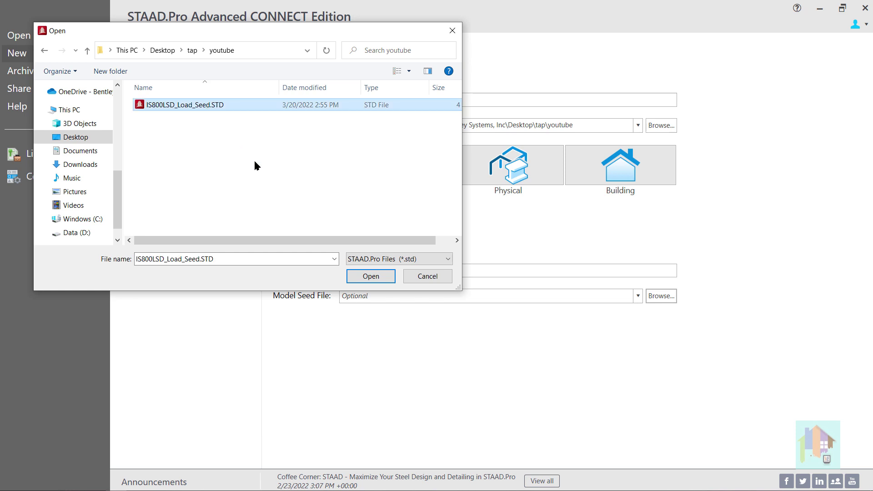
pyautogui.click(370, 277)
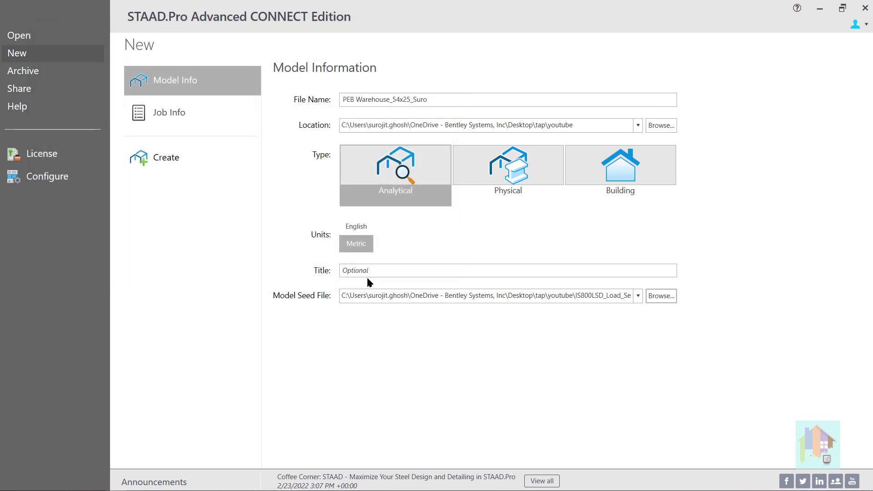
pyautogui.click(177, 159)
# Step: Review the load cases, combinations and load envelopes inherited from the seed file
pyautogui.click(482, 91)
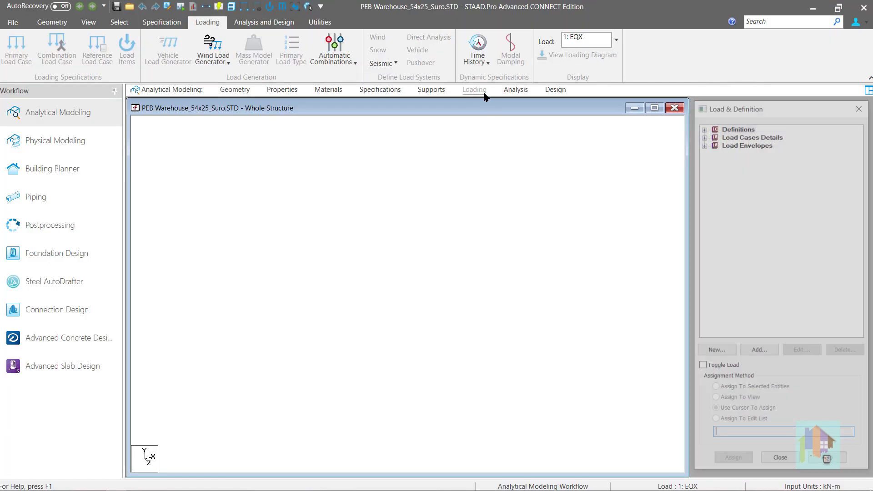
pyautogui.click(703, 135)
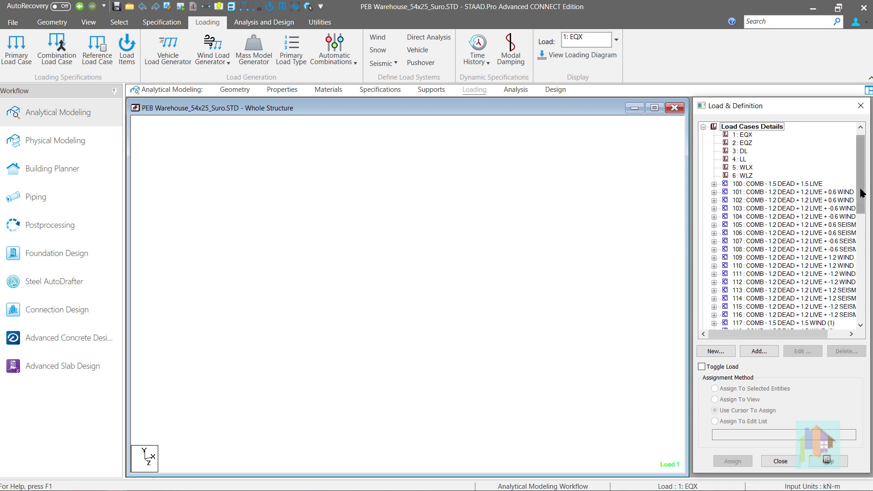
pyautogui.moveTo(861, 193); pyautogui.dragTo(848, 174)
pyautogui.click(703, 135)
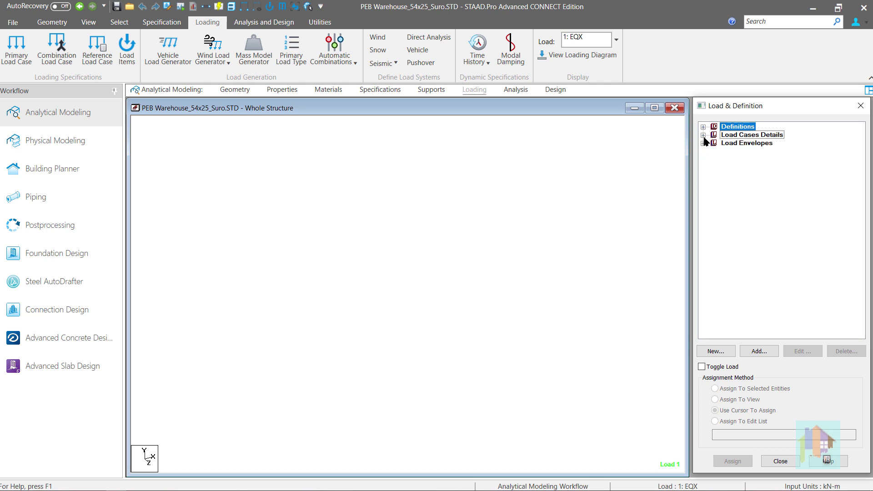
pyautogui.click(703, 144)
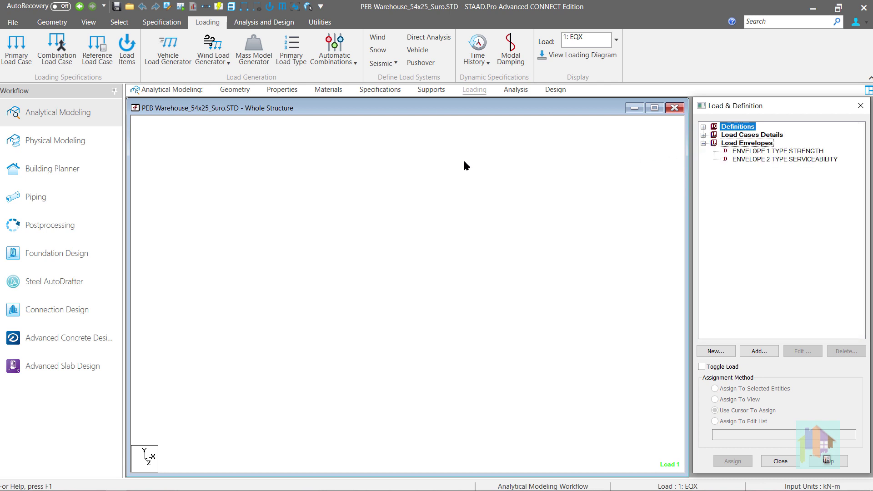
# Step: Enter node 1 at (0, 0, 0) and node 2 at (0, 8.5, 0) in the node coordinate table
pyautogui.click(239, 90)
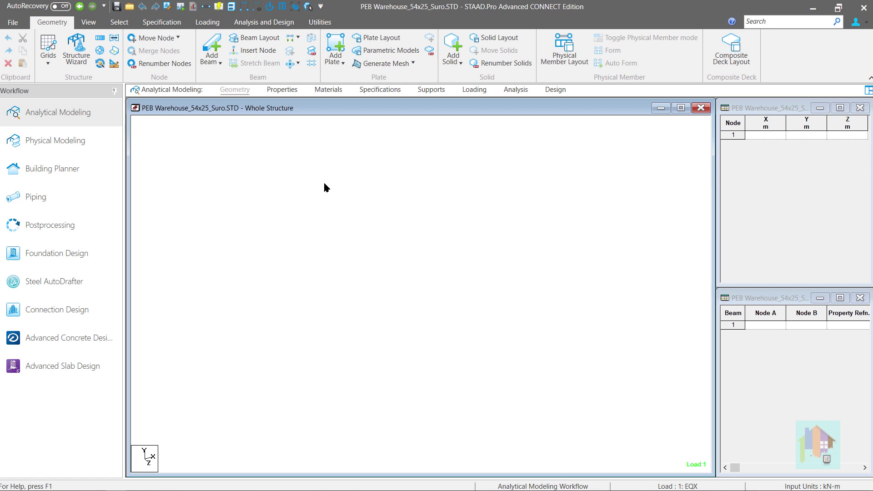
pyautogui.click(756, 135)
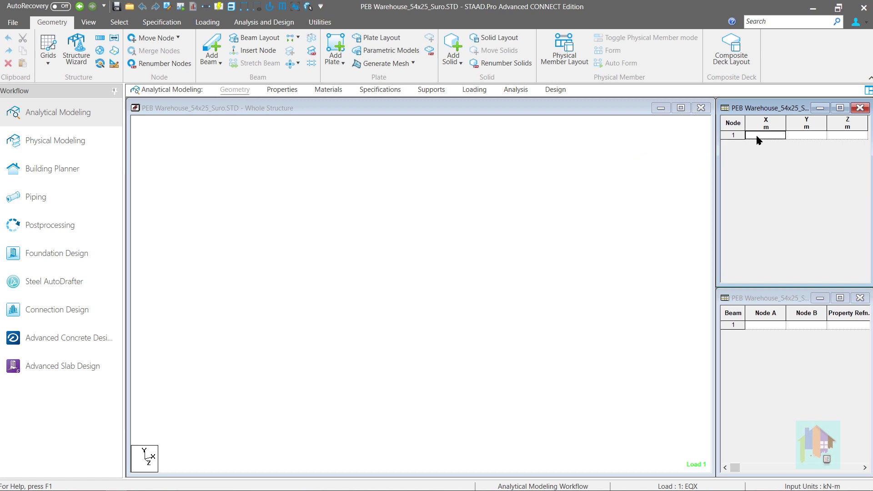
pyautogui.write('0')
pyautogui.press('Return')
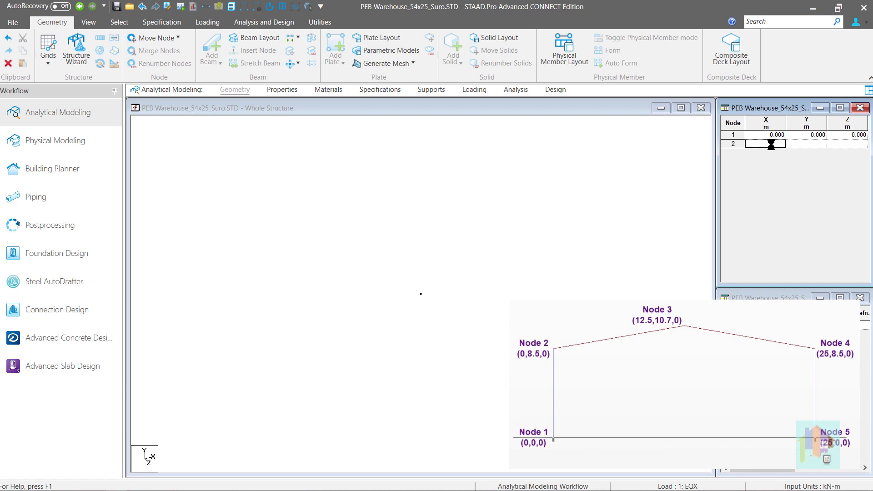
pyautogui.write('0')
pyautogui.press('Tab')
pyautogui.write('8.5')
pyautogui.press('Return')
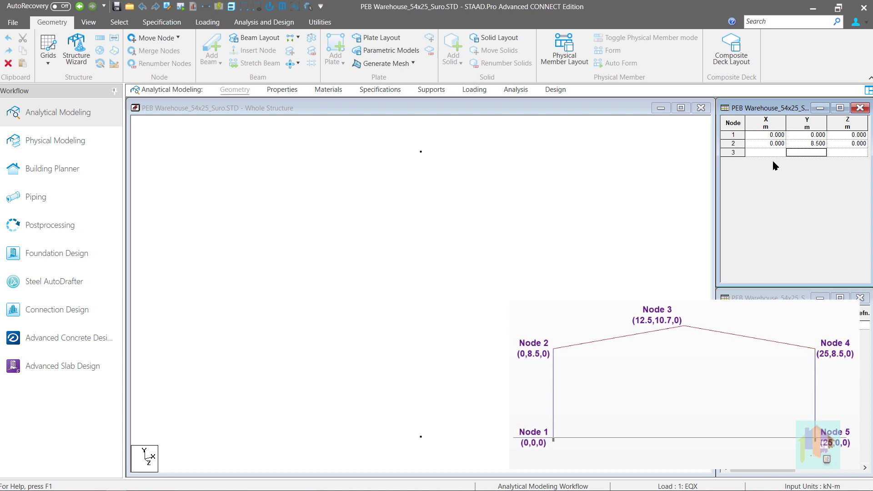
# Step: Add node 3 at (12.5, 10.7, 0) and draw beams connecting nodes 1 to 2 and 2 to 3
pyautogui.write('12.5')
pyautogui.press('Tab')
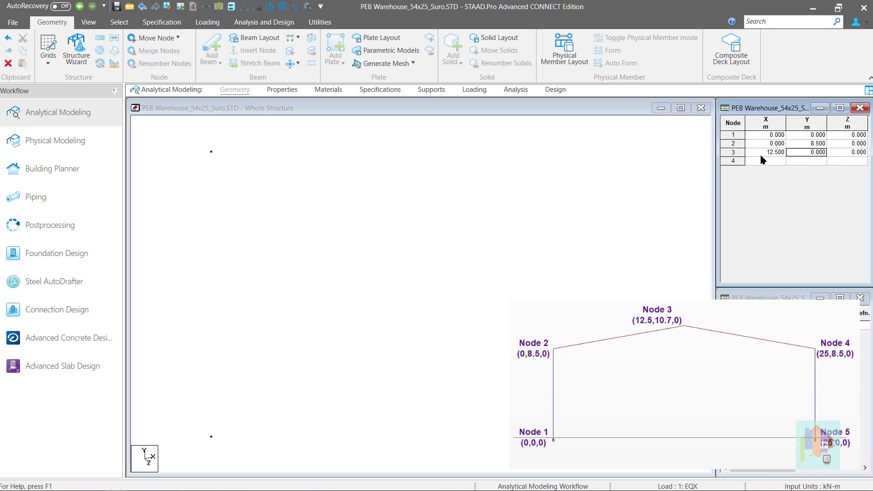
pyautogui.write('10.7')
pyautogui.press('Tab')
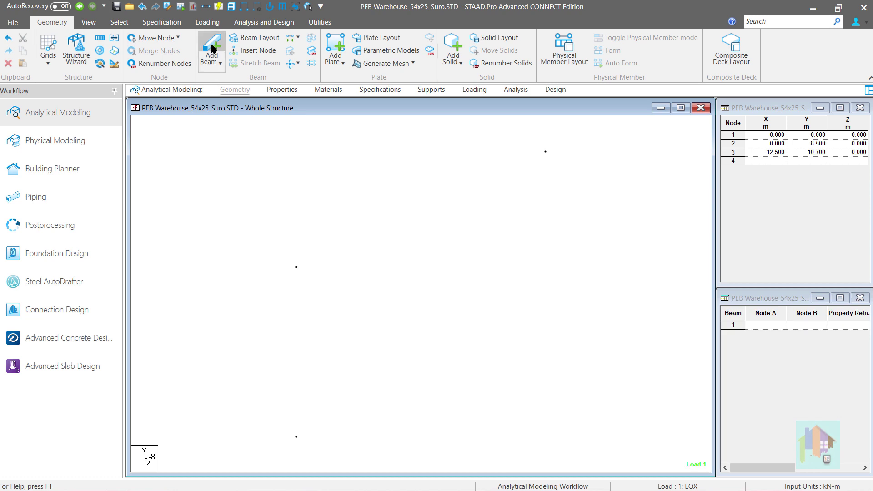
pyautogui.click(211, 51)
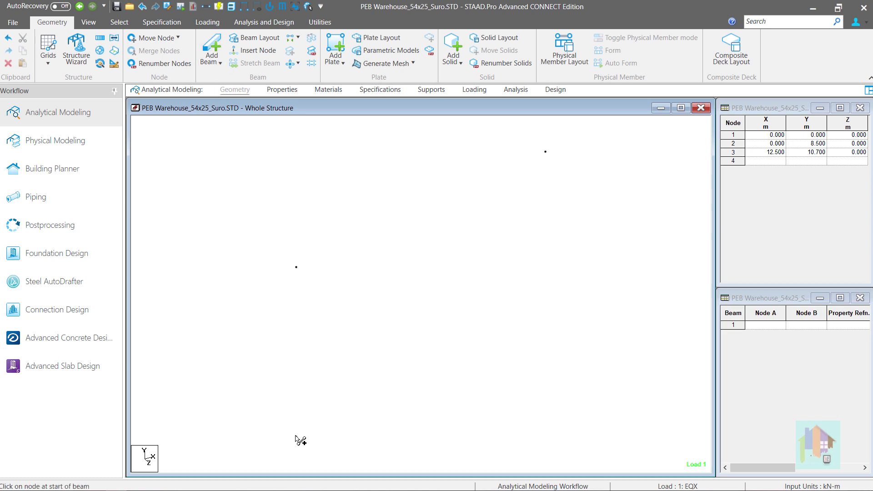
pyautogui.moveTo(296, 436); pyautogui.dragTo(545, 152)
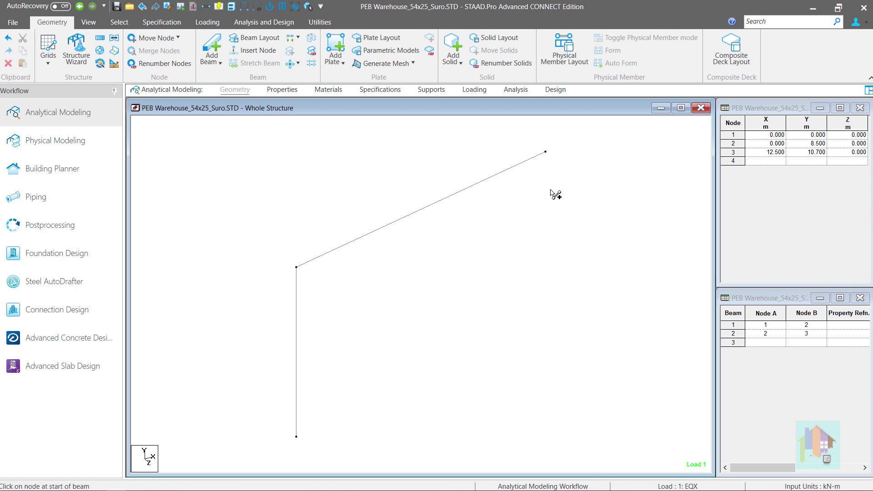
# Step: Open the default linear beam grid in the X-Y plane for editing and set its X spacing to 2.5 m
pyautogui.click(49, 65)
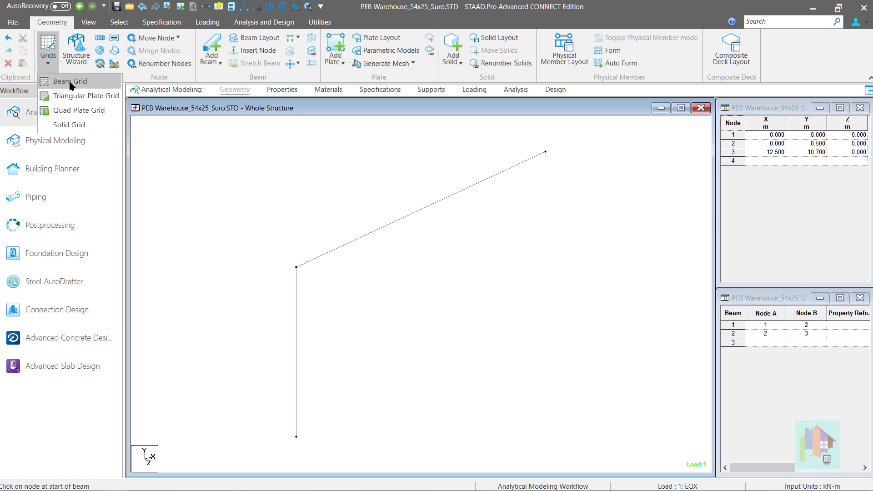
pyautogui.click(70, 82)
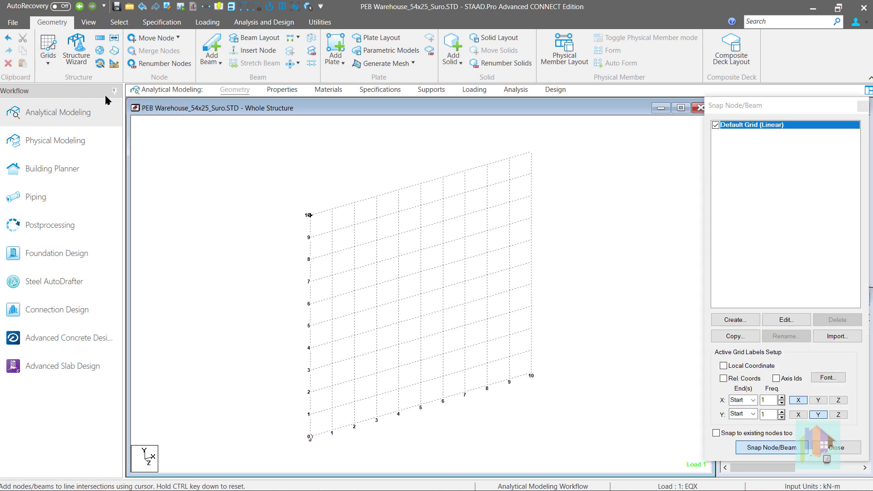
pyautogui.click(775, 320)
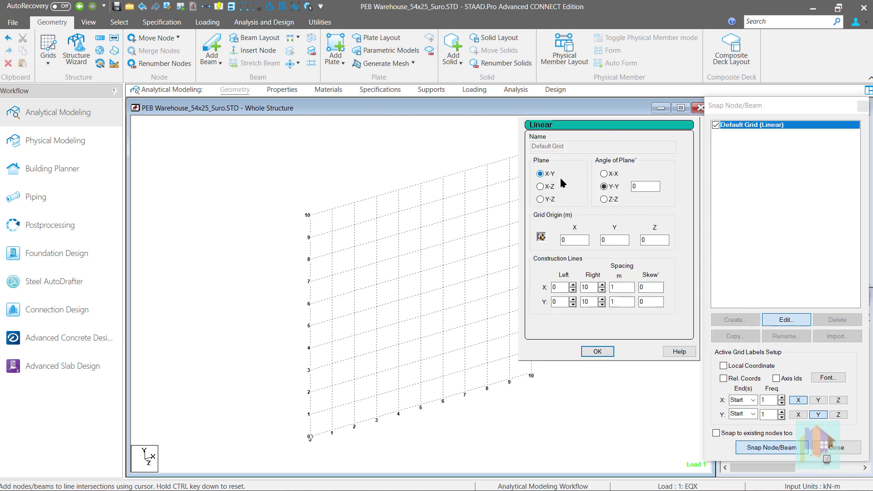
pyautogui.click(578, 241)
pyautogui.doubleClick(622, 286)
pyautogui.write('2.5')
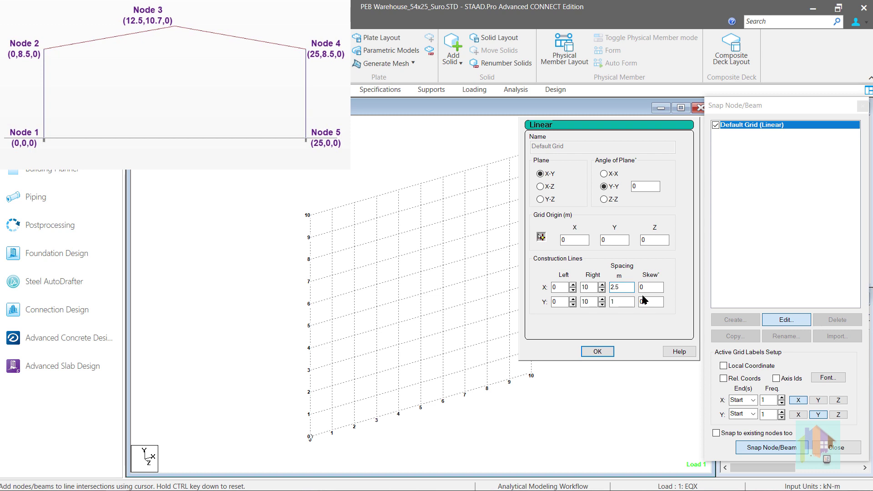
# Step: Set the grid's Y spacing to 0.5 m with 22 construction lines and accept the grid
pyautogui.click(619, 302)
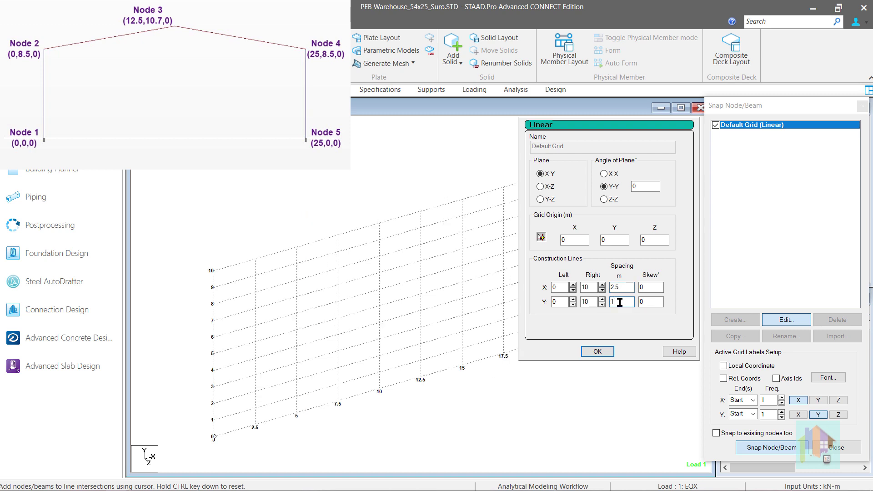
pyautogui.doubleClick(620, 302)
pyautogui.write('0.5')
pyautogui.doubleClick(591, 302)
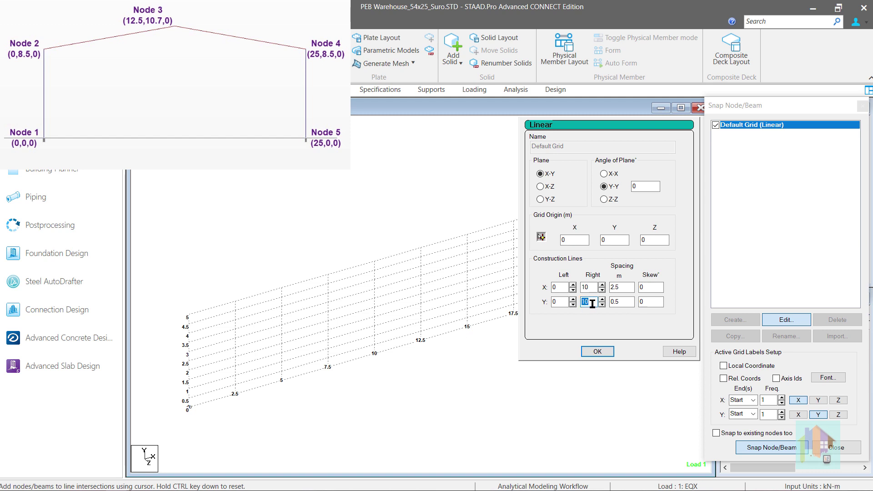
pyautogui.write('22')
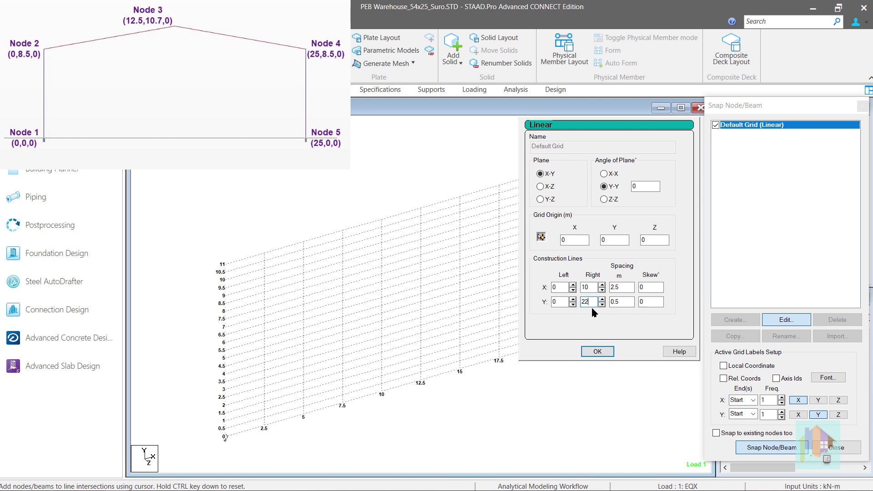
pyautogui.click(598, 351)
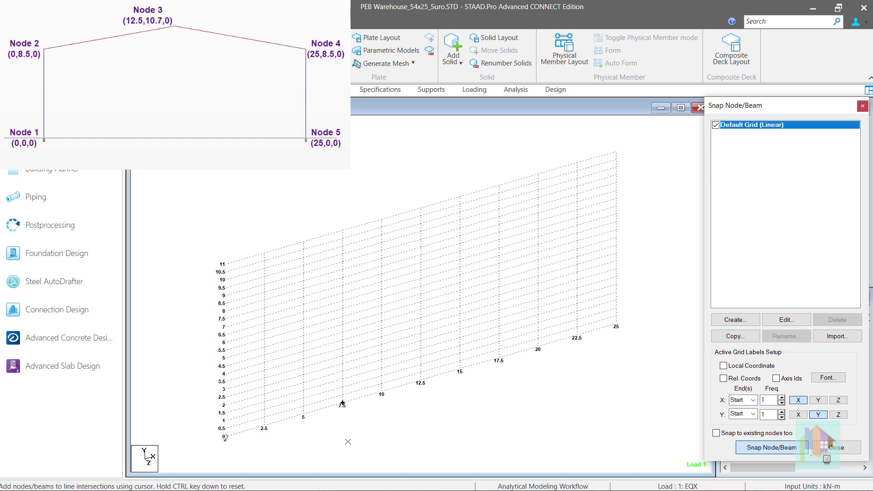
# Step: Draw the frame's beams on the snap grid through (0, 0), (0, 8.5), (12.5, 10.5), (25, 8.5) and (25, 0), ending grid snapping
pyautogui.click(225, 441)
pyautogui.click(225, 303)
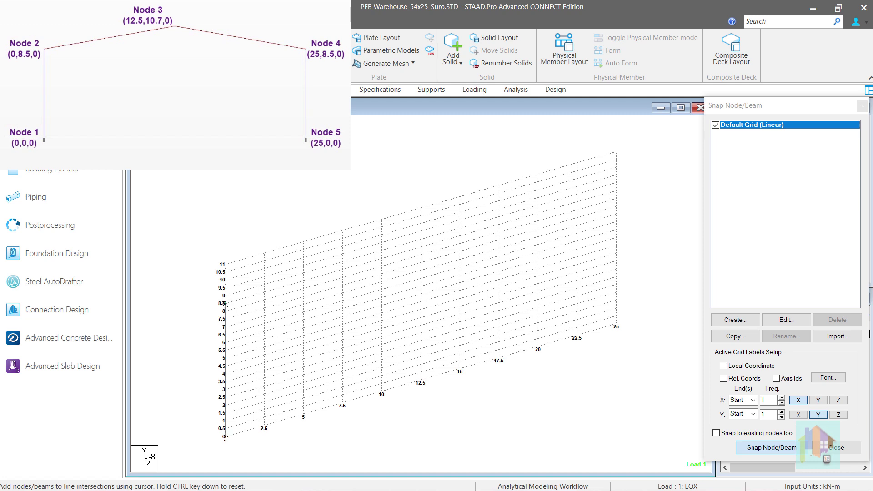
pyautogui.click(422, 217)
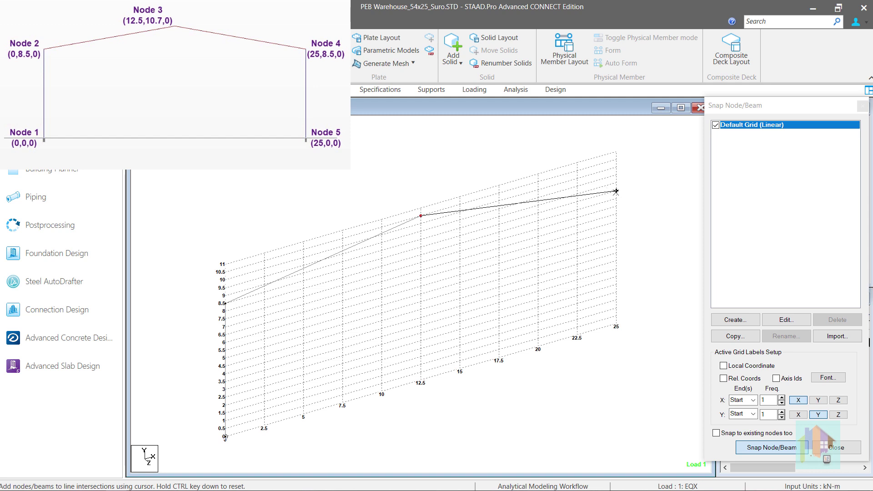
pyautogui.click(616, 191)
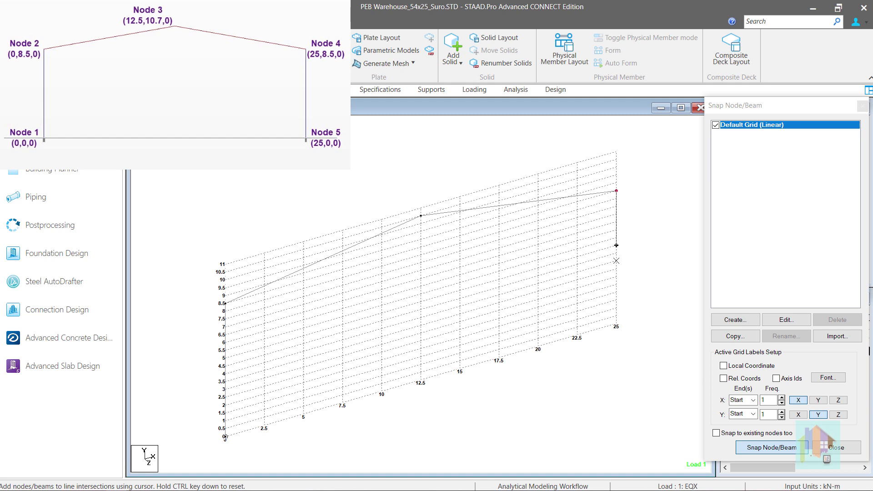
pyautogui.rightClick(619, 326)
pyautogui.click(835, 448)
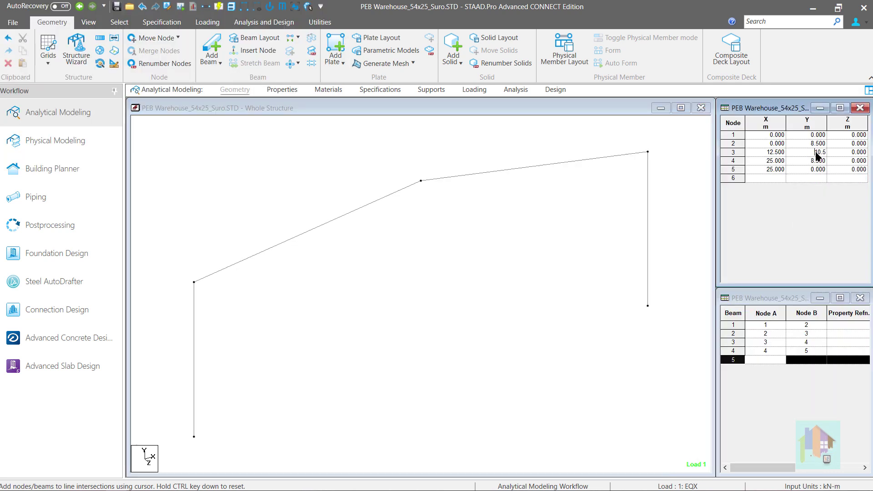
# Step: Set the Y coordinate of ridge node 3 to 10.7 m in the node table
pyautogui.doubleClick(830, 151)
pyautogui.write('10.7')
pyautogui.press('Tab')
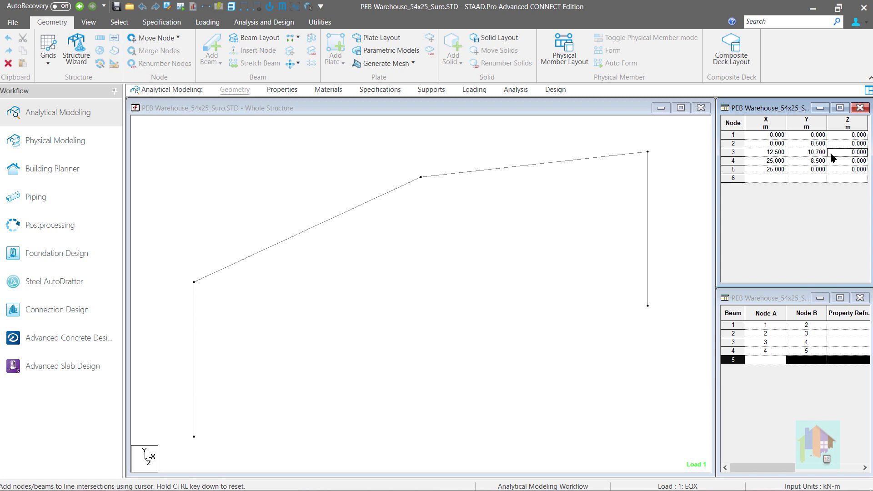
pyautogui.click(433, 286)
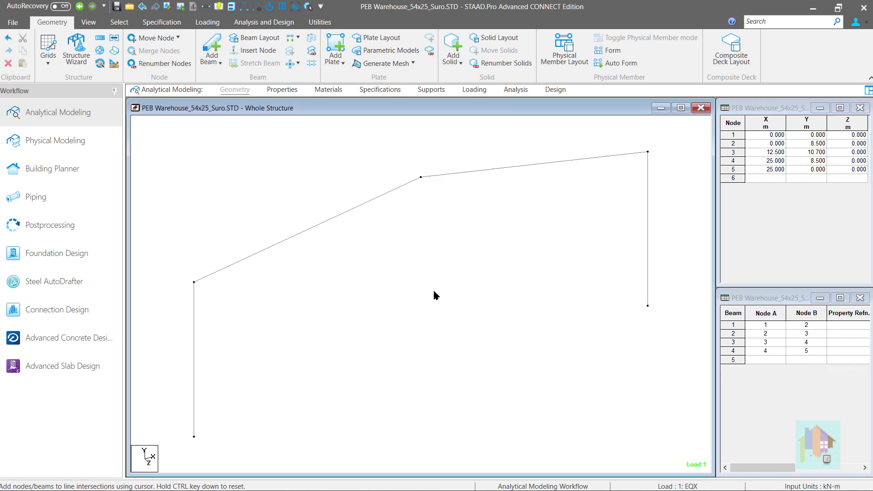
# Step: Redraw the frame on the beam grid through (0, 0), (0, 8.5), (12.5, 8.5), (25, 8.5) and (25, 0), and close the grid
pyautogui.click(50, 66)
pyautogui.click(57, 80)
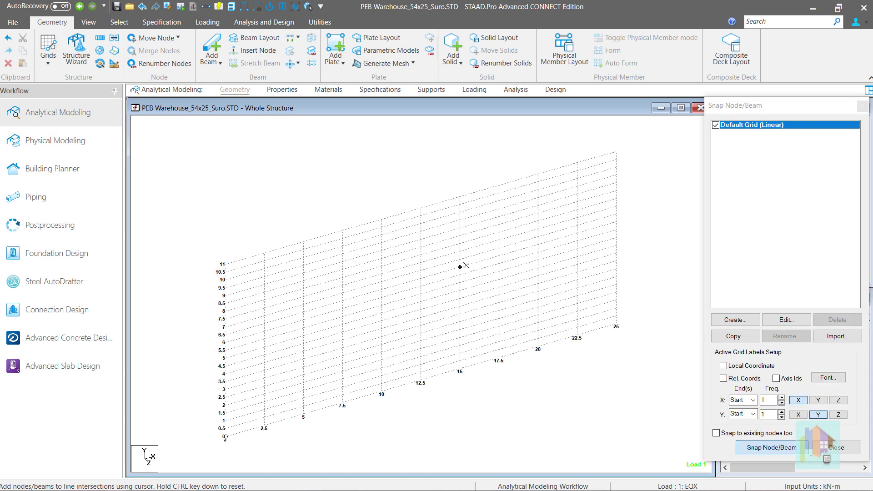
pyautogui.click(225, 437)
pyautogui.click(224, 303)
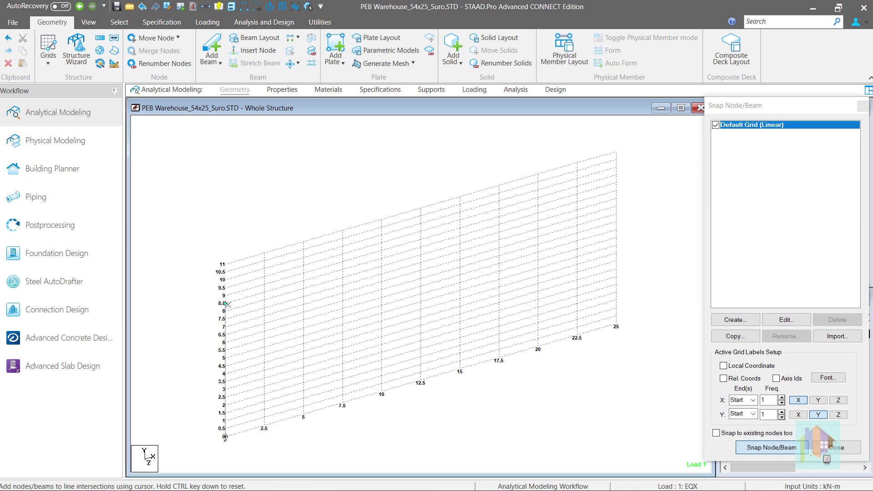
pyautogui.click(420, 248)
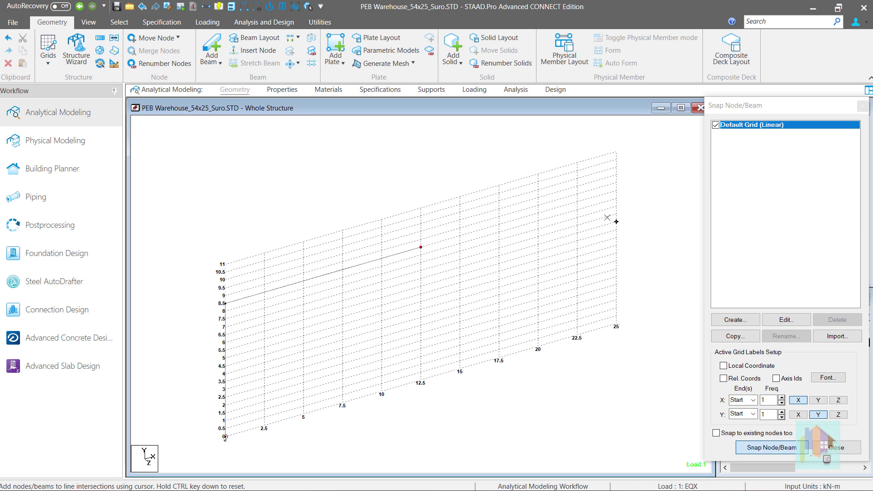
pyautogui.click(616, 192)
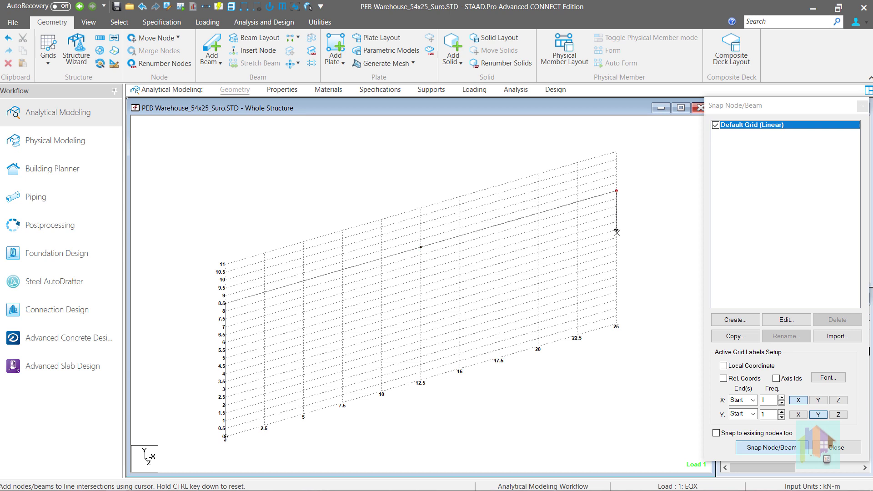
pyautogui.click(616, 326)
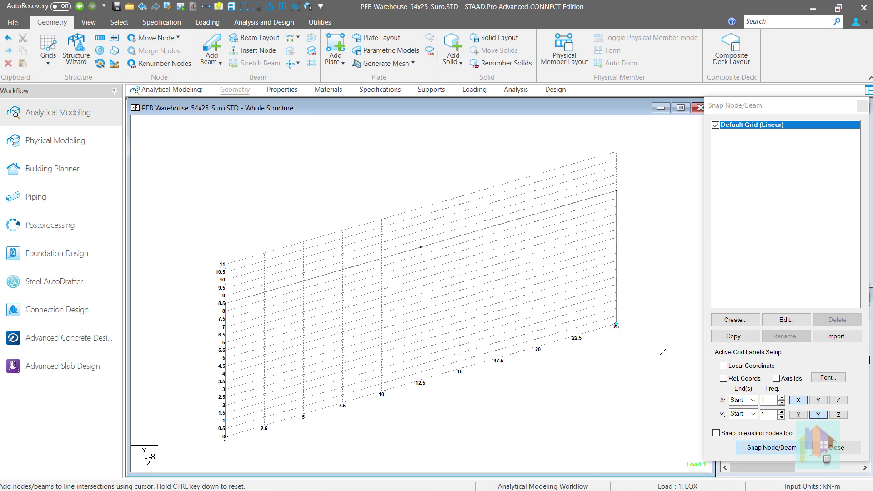
pyautogui.click(834, 446)
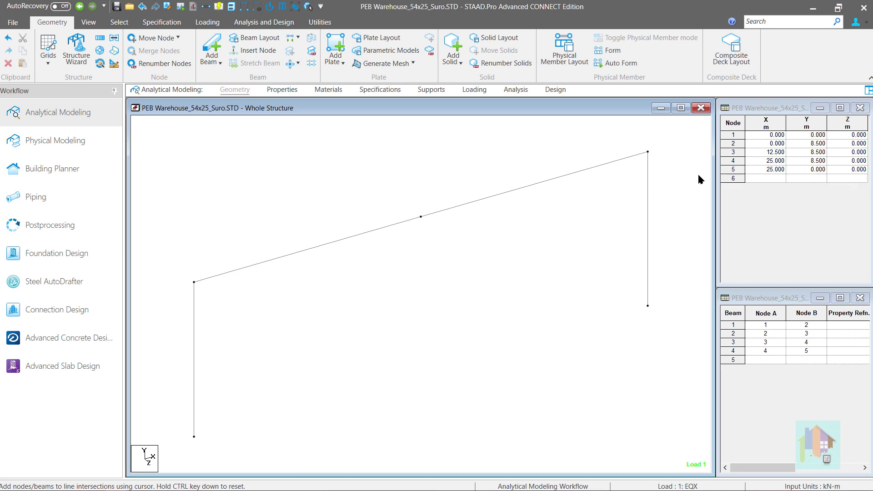
# Step: Display the node numbers and move mid-span node 3 by 2.2 m in Y, allowing members to be split at the moved node
pyautogui.click(807, 153)
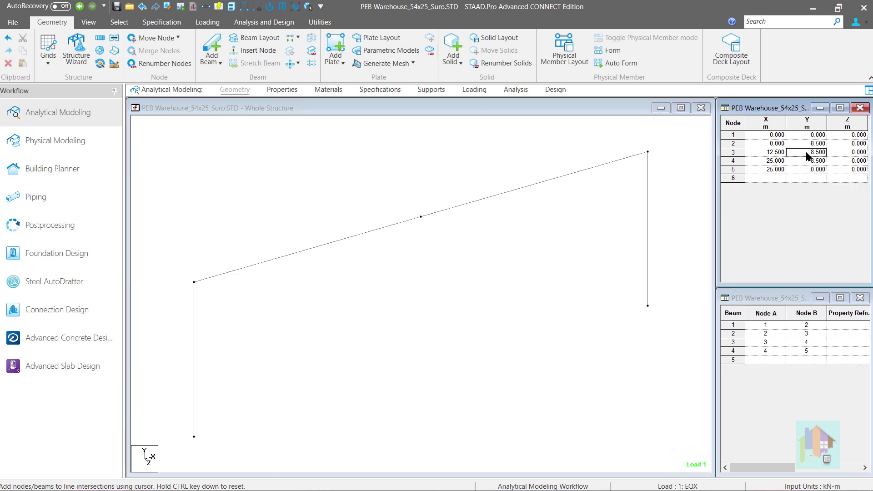
pyautogui.click(493, 248)
pyautogui.rightClick(476, 252)
pyautogui.click(486, 309)
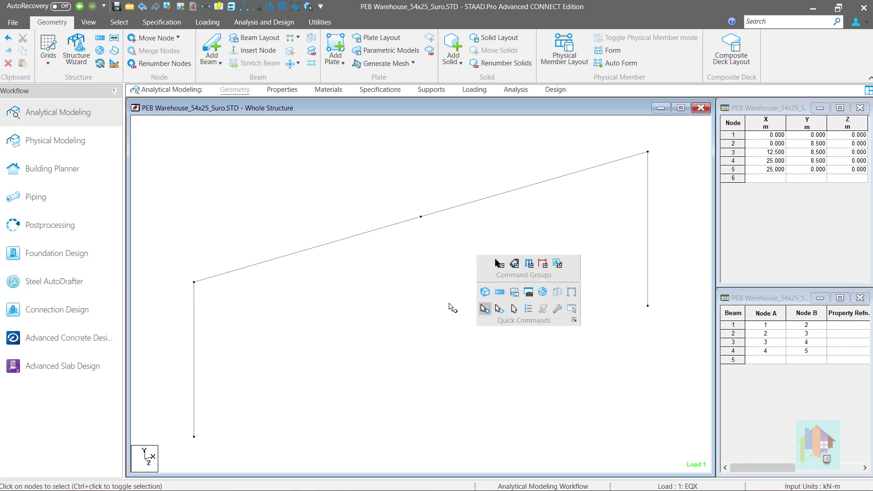
pyautogui.click(424, 222)
pyautogui.hotkey('shift', 'n')
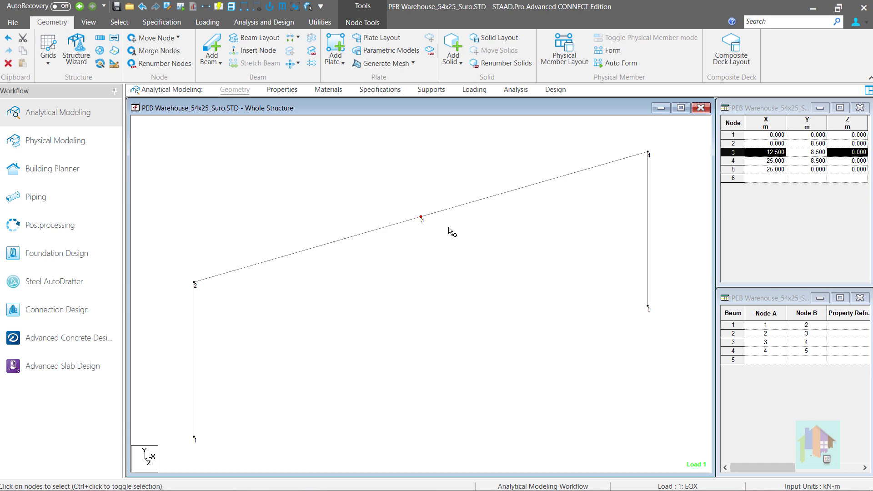
pyautogui.rightClick(448, 227)
pyautogui.click(493, 297)
pyautogui.doubleClick(451, 314)
pyautogui.write('2.2')
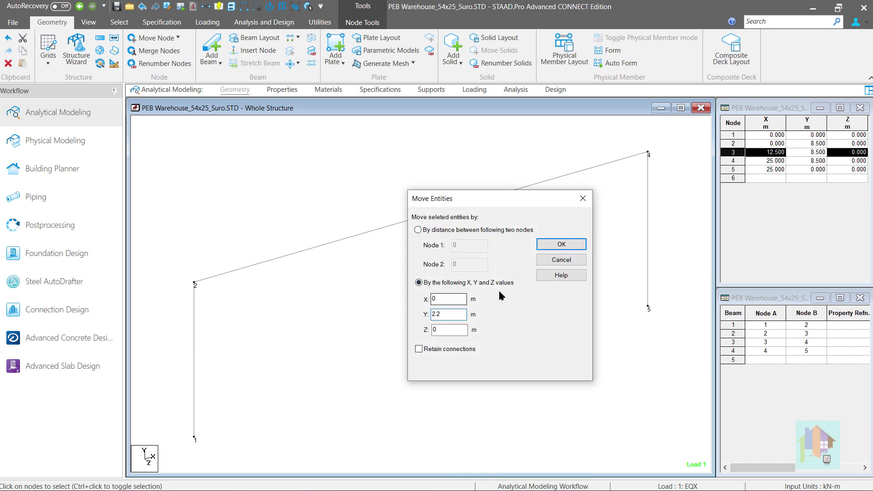
pyautogui.click(556, 244)
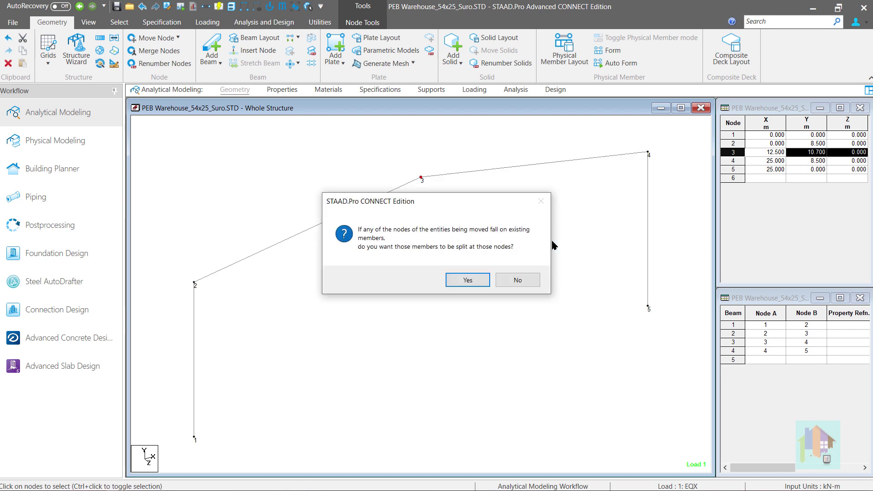
pyautogui.click(483, 281)
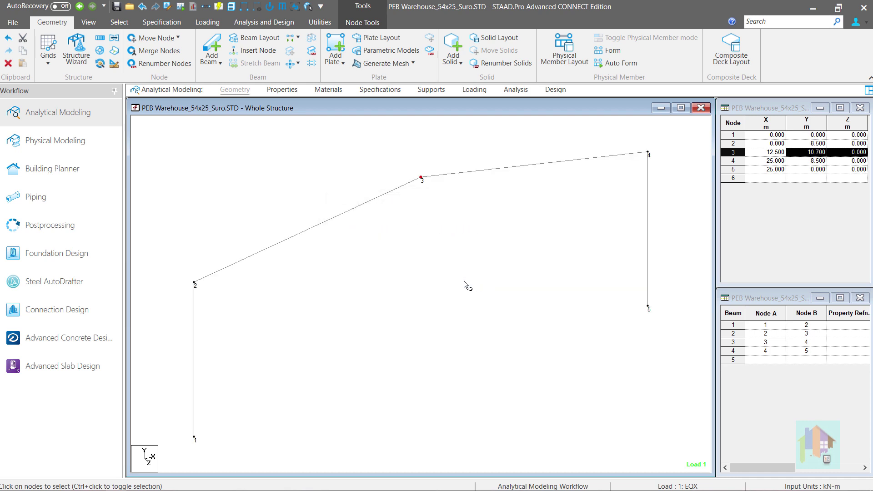
pyautogui.click(464, 282)
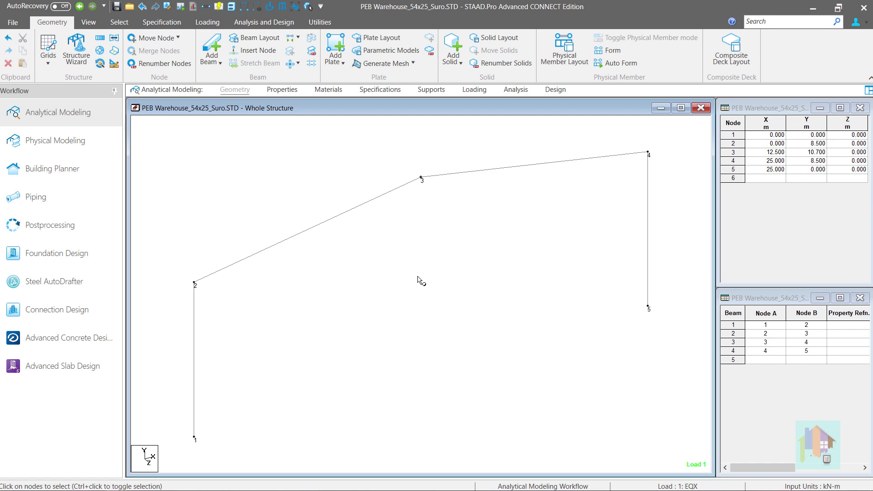
# Step: Define a steel Tapered I property with 0.4 m start depth, 0.008 m web thickness and 0.7 m end depth
pyautogui.click(281, 90)
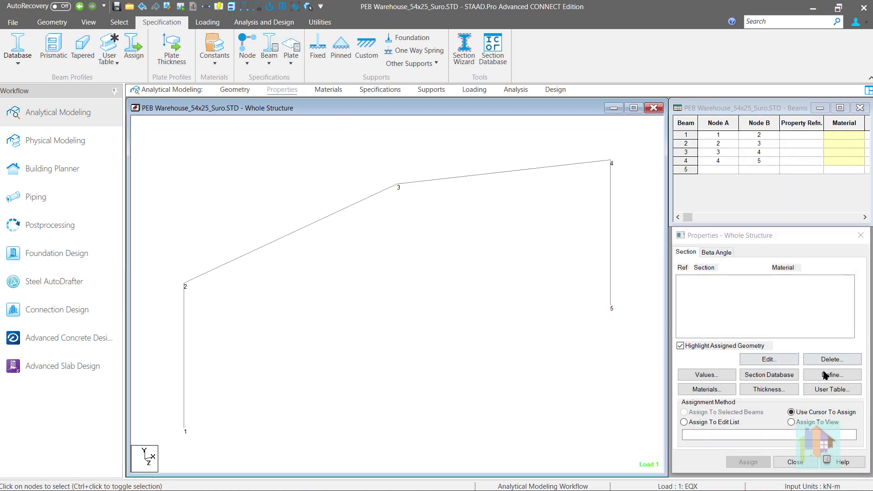
pyautogui.click(827, 376)
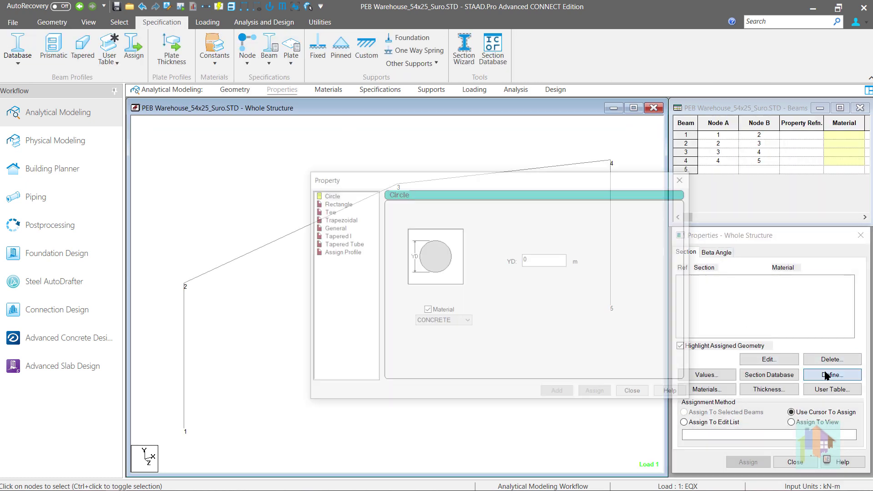
pyautogui.click(338, 236)
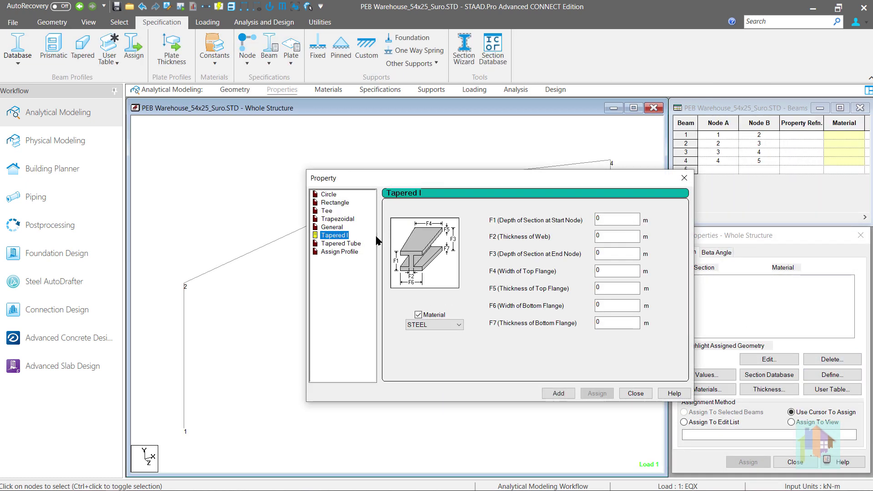
pyautogui.click(613, 218)
pyautogui.write('.4')
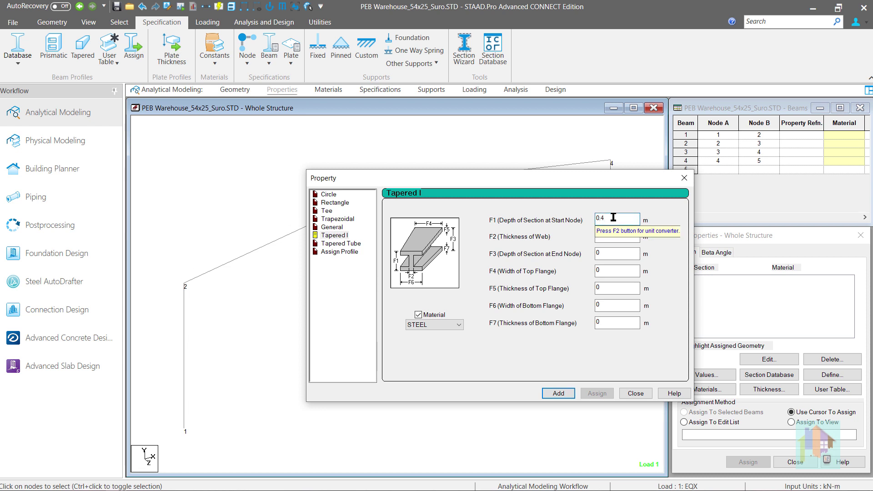
pyautogui.click(609, 236)
pyautogui.write('.008')
pyautogui.click(616, 252)
pyautogui.write('.7')
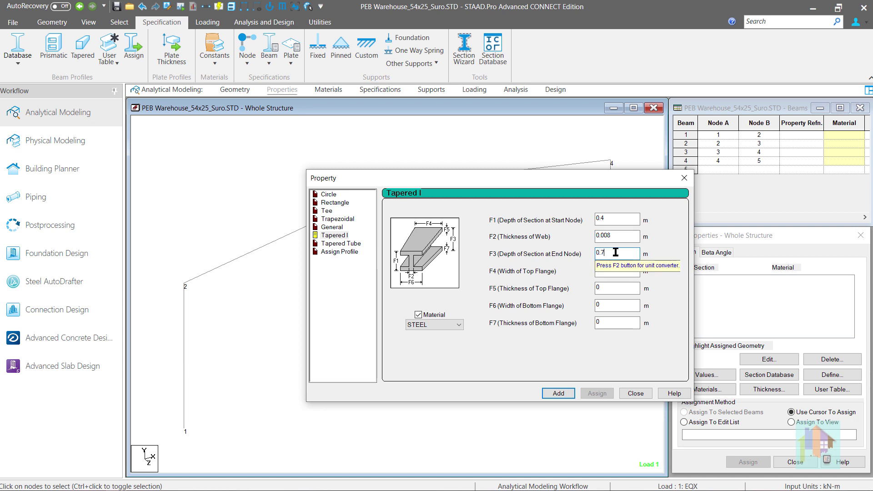
# Step: Set the tapered section's top flange to 0.25 m wide and 0.012 m thick
pyautogui.click(616, 271)
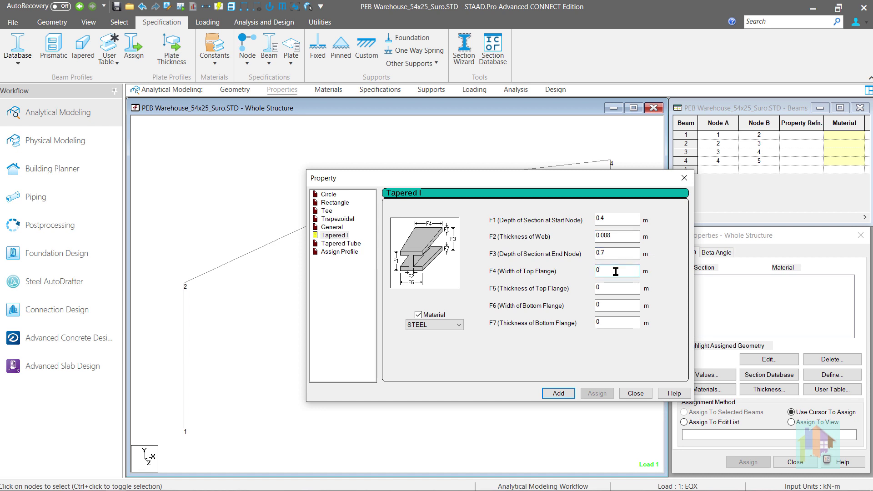
pyautogui.write('.25')
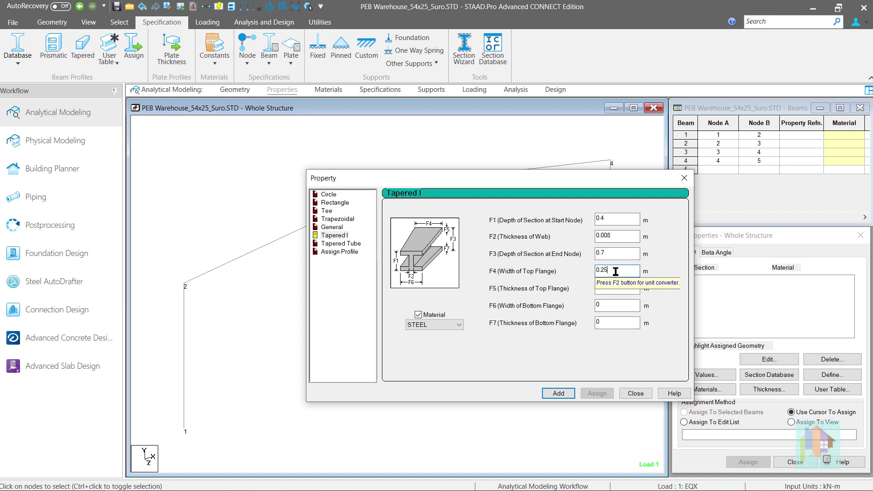
pyautogui.click(614, 288)
pyautogui.write('.012')
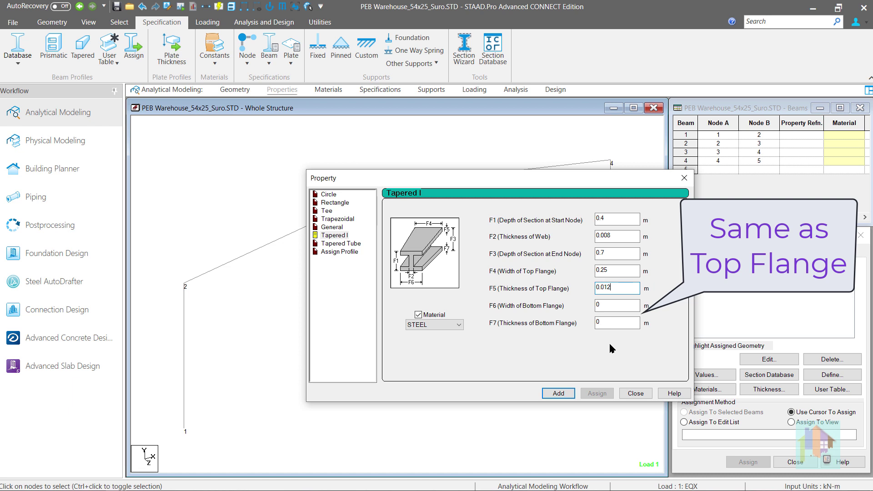
# Step: Add the tapered section, then add a second Tapered I property with 0.7 m start depth and 0.5 m end depth
pyautogui.click(562, 393)
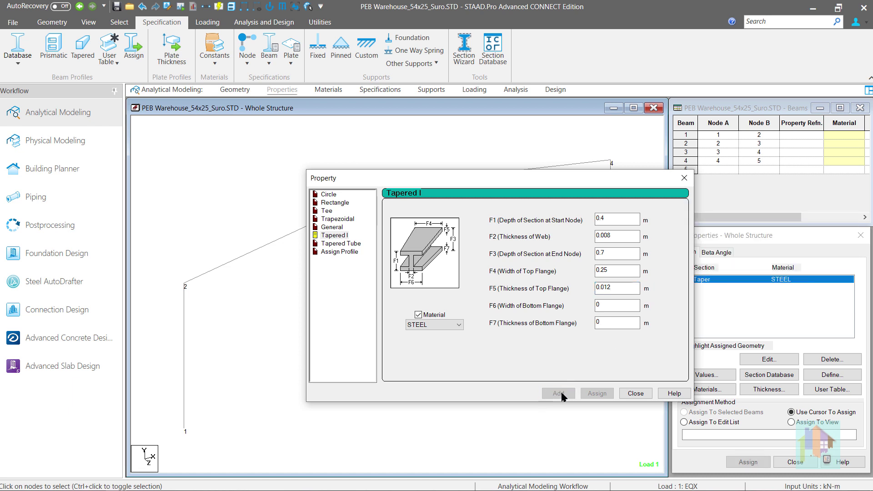
pyautogui.click(616, 219)
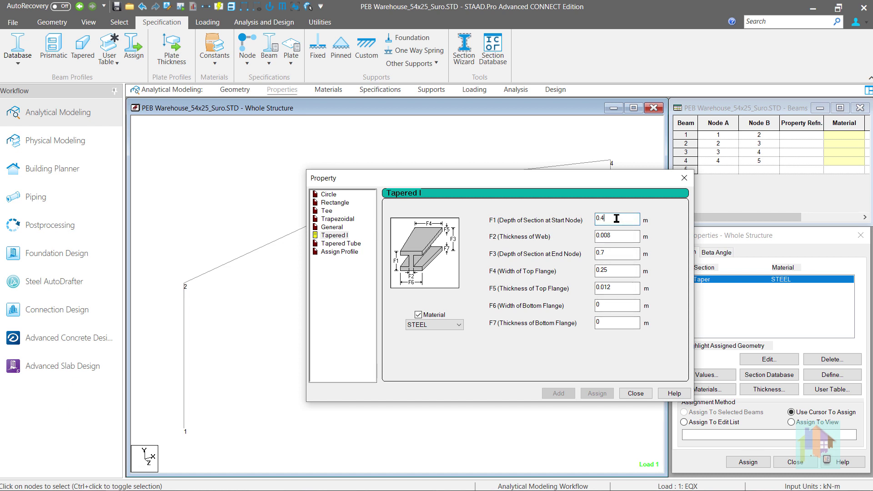
pyautogui.press('BackSpace')
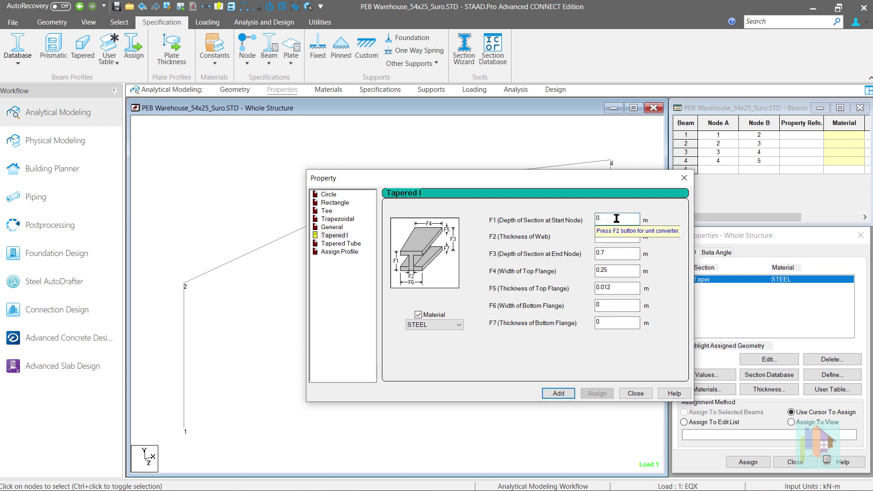
pyautogui.click(613, 254)
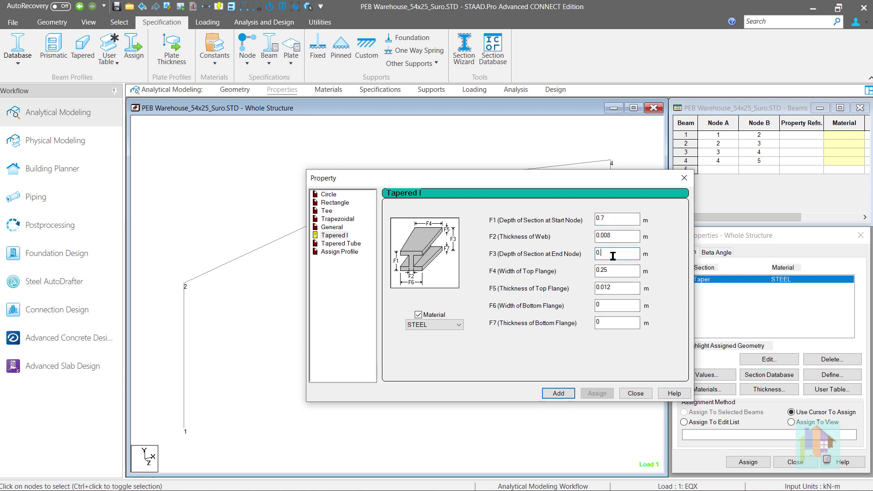
pyautogui.press('BackSpace')
pyautogui.write('5')
pyautogui.click(560, 393)
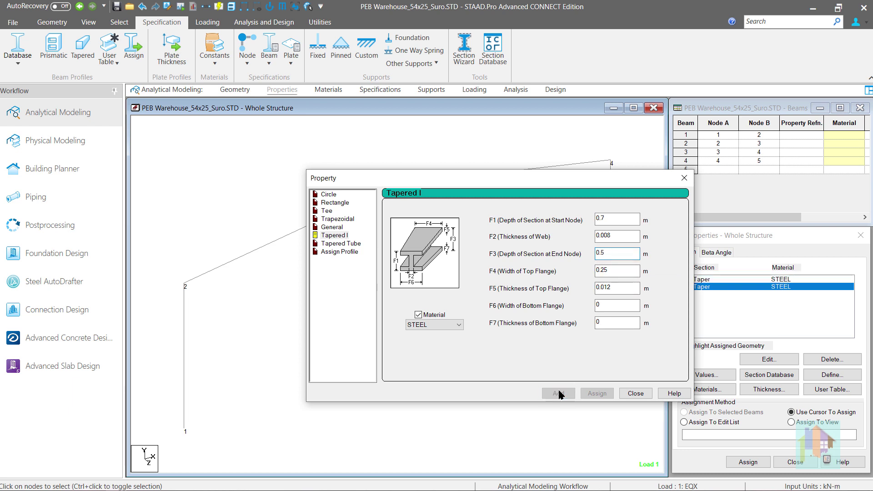
pyautogui.click(636, 394)
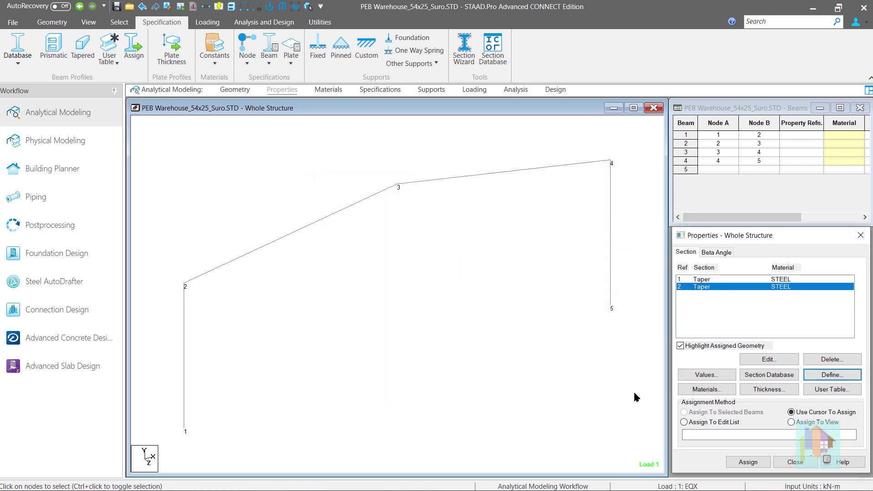
# Step: Assign the first taper property to the two columns, beams 1 and 4
pyautogui.click(703, 280)
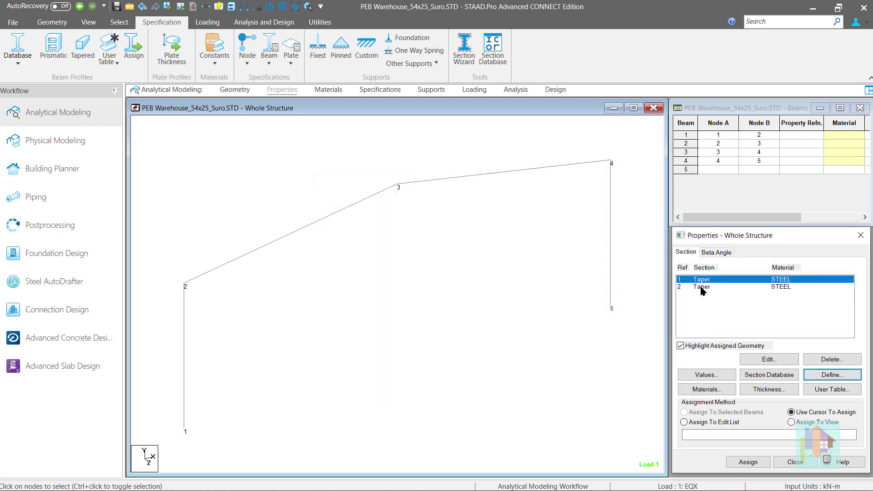
pyautogui.click(186, 345)
pyautogui.keyDown('ctrl'); pyautogui.click(610, 255); pyautogui.keyUp('ctrl')
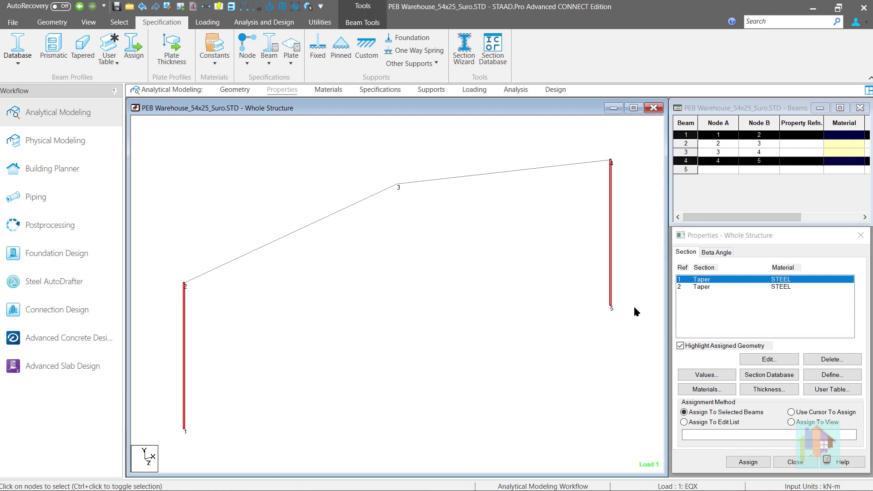
pyautogui.click(748, 462)
pyautogui.click(778, 387)
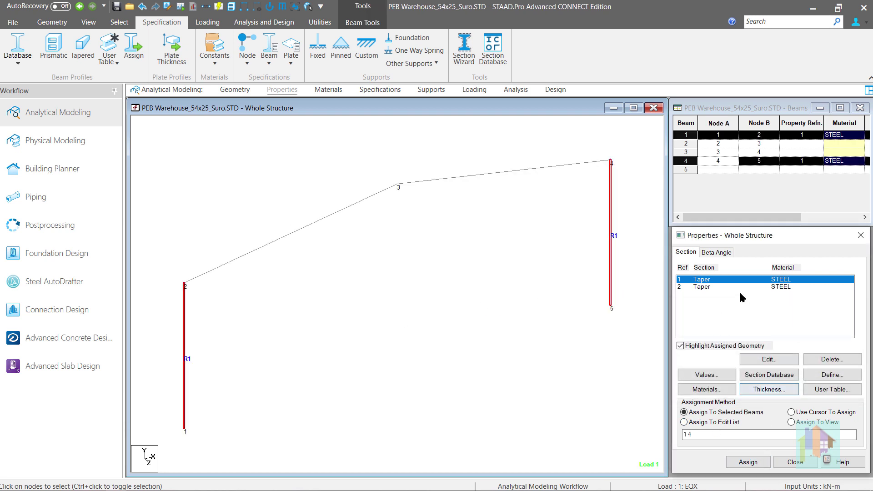
# Step: Assign the second taper property to the two rafters, beams 2 and 3, meeting at ridge node 3
pyautogui.click(696, 287)
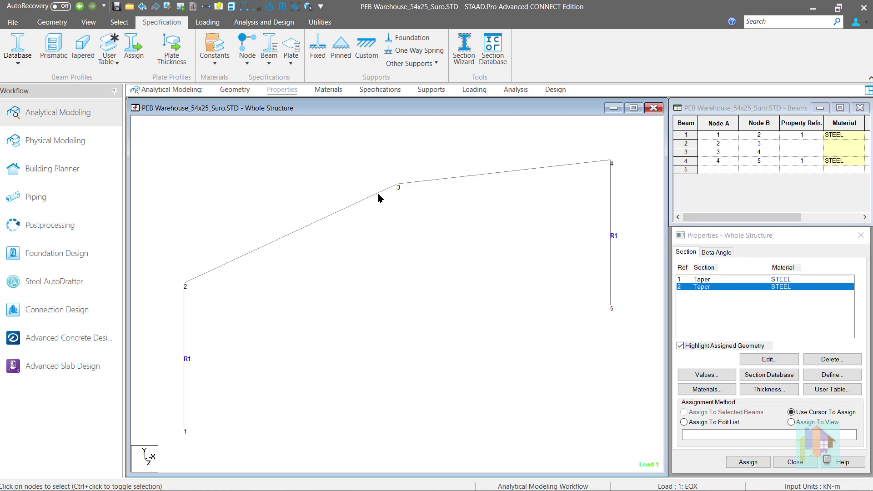
pyautogui.click(399, 186)
pyautogui.click(748, 462)
pyautogui.click(780, 392)
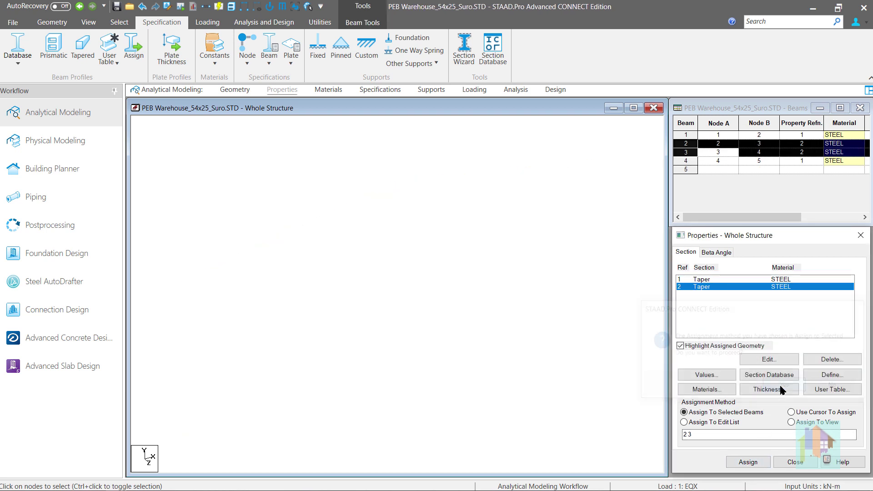
# Step: Render the frame in 3D and rotate it to examine how the columns and rafters taper
pyautogui.rightClick(453, 299)
pyautogui.click(518, 484)
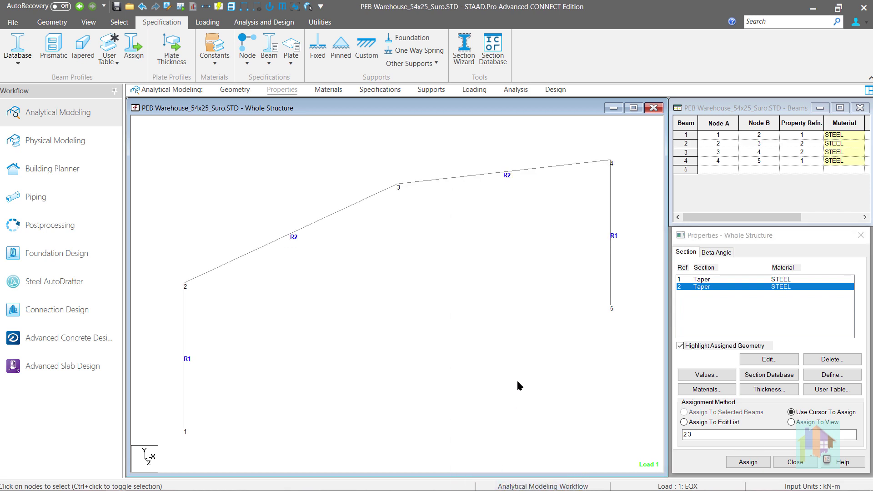
pyautogui.moveTo(519, 284); pyautogui.dragTo(538, 167)
pyautogui.doubleClick(549, 155)
pyautogui.moveTo(550, 295)
pyautogui.mouseDown()
pyautogui.moveTo(463, 335)
pyautogui.moveTo(431, 327)
pyautogui.moveTo(434, 374)
pyautogui.moveTo(367, 352)
pyautogui.moveTo(374, 357)
pyautogui.mouseUp()
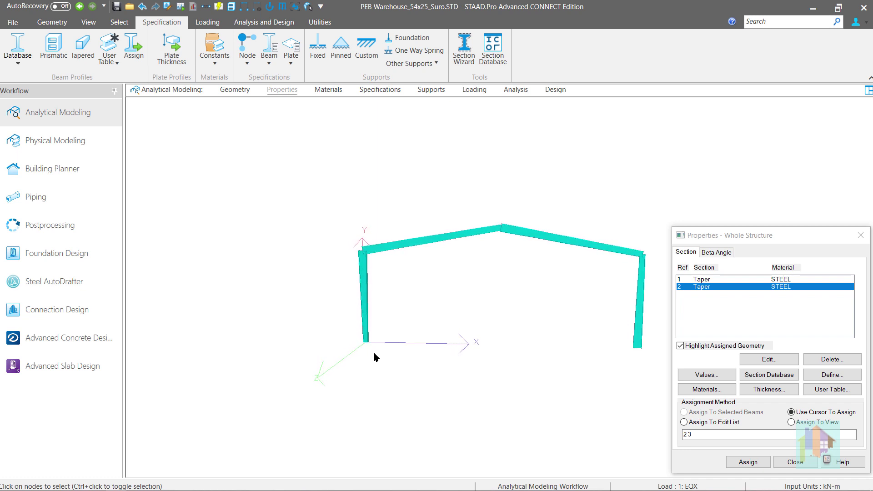
# Step: Display the beam start and end markers on the frame to check each member's direction around eaves node 4
pyautogui.click(239, 89)
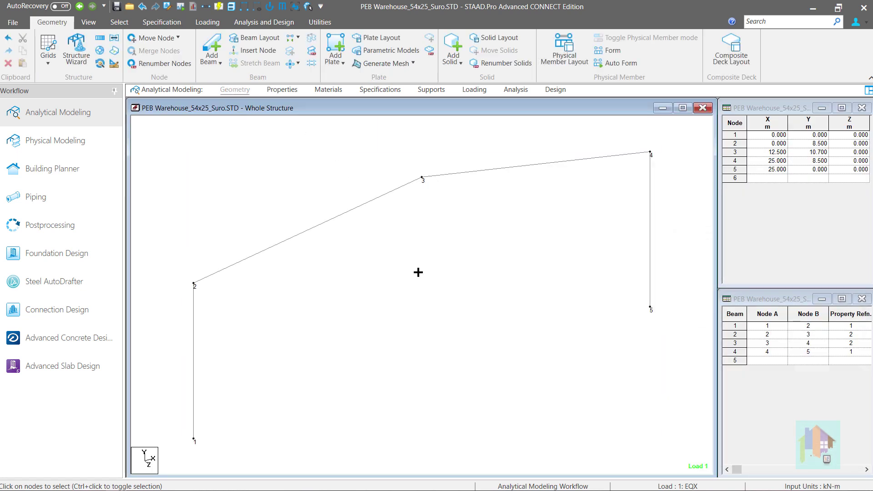
pyautogui.hotkey('shift', 'e')
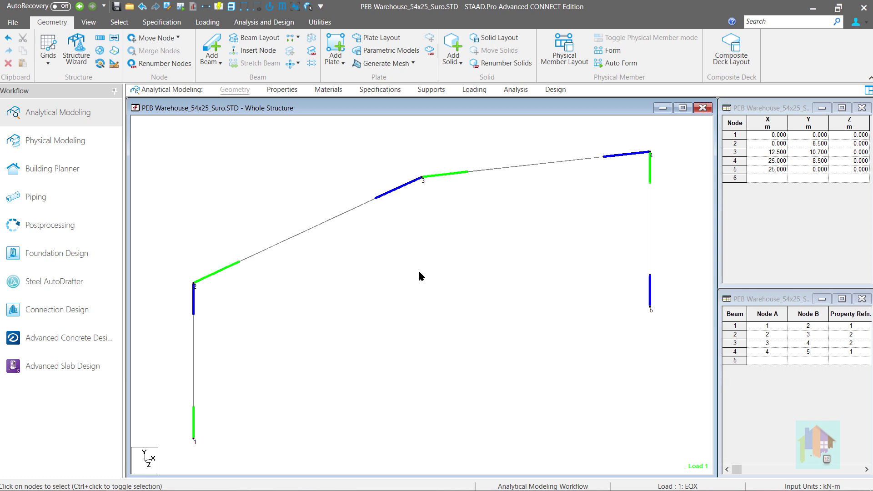
pyautogui.click(651, 153)
pyautogui.click(595, 202)
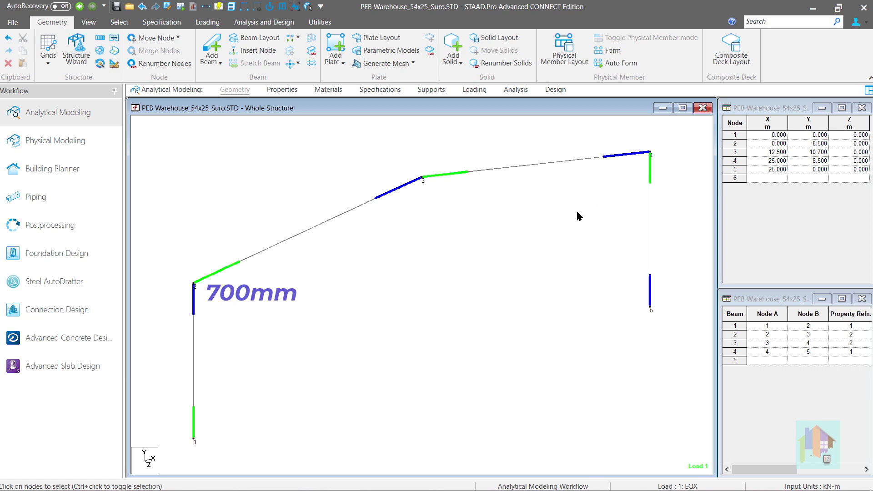
# Step: Display the members as full 3D sections to compare their depths at the joints, and return to the Properties page
pyautogui.rightClick(527, 242)
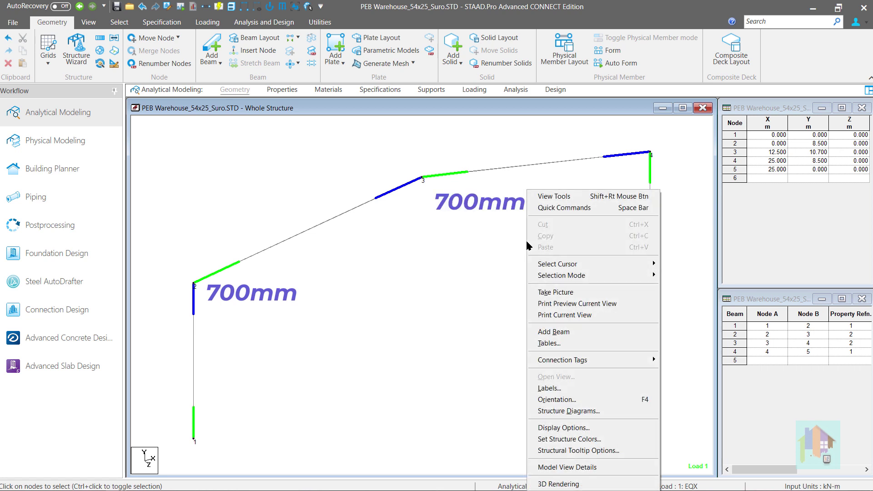
pyautogui.click(569, 411)
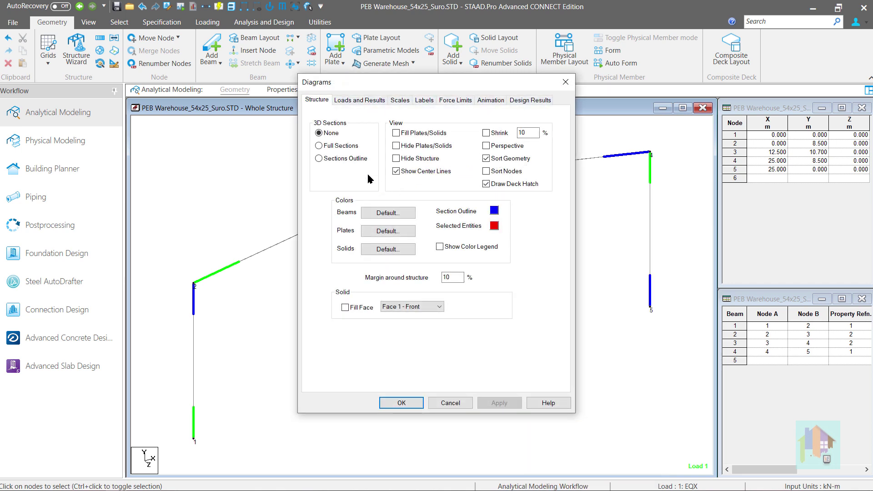
pyautogui.click(346, 146)
pyautogui.click(401, 403)
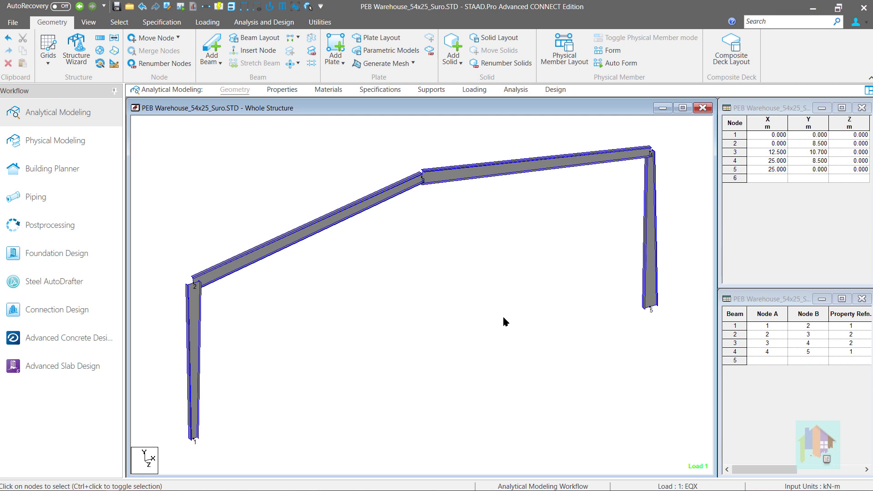
pyautogui.click(287, 90)
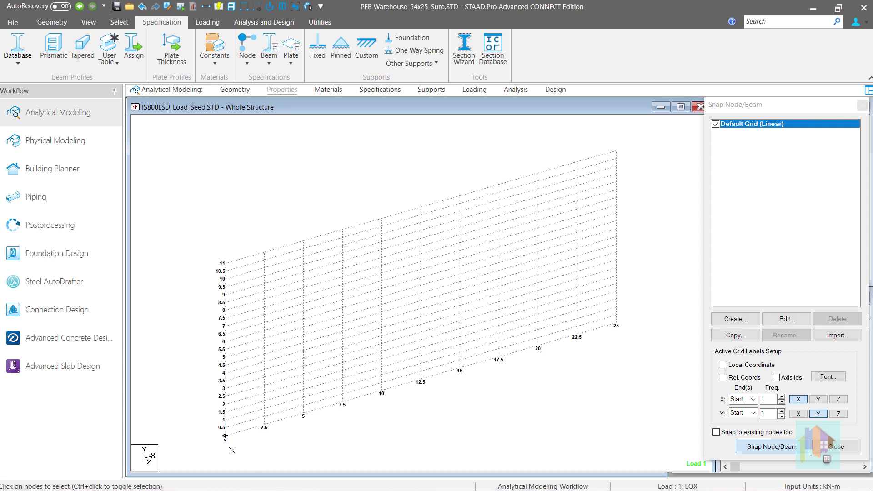
pyautogui.click(225, 302)
pyautogui.click(421, 246)
pyautogui.click(616, 323)
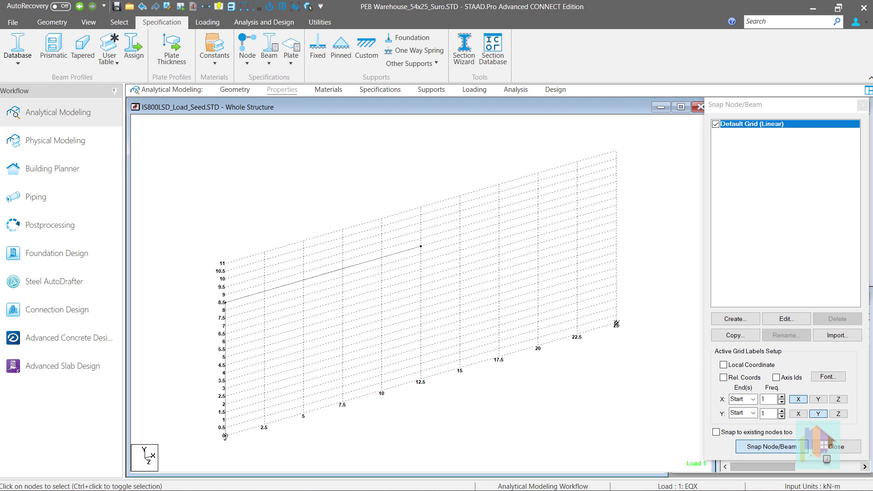
pyautogui.click(614, 190)
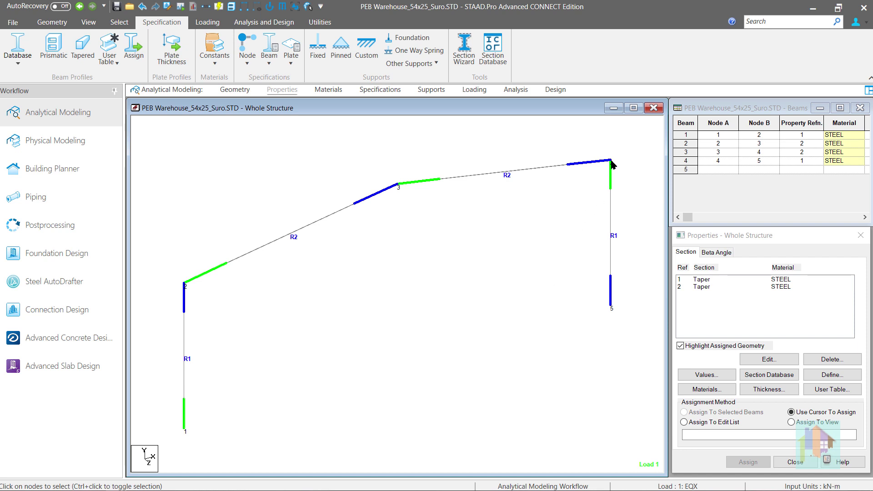
# Step: Switch the incidence of beams 3 and 4, the rafter and column meeting at node 4
pyautogui.click(610, 163)
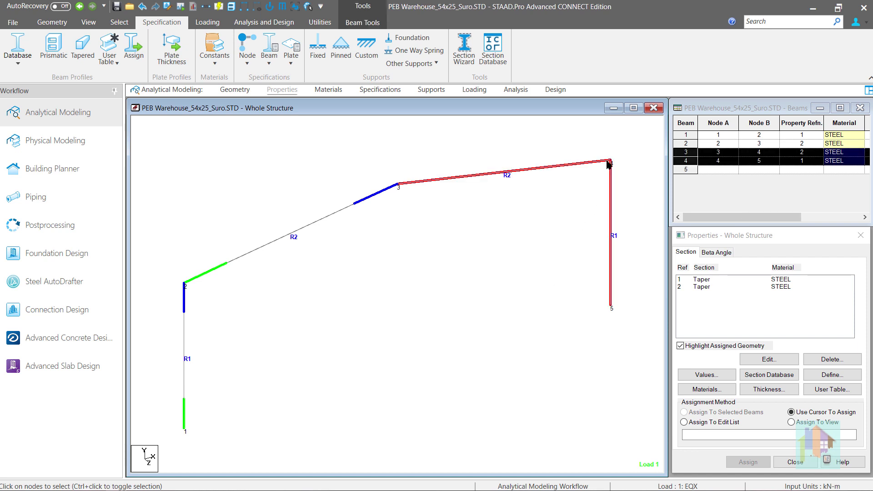
pyautogui.click(319, 22)
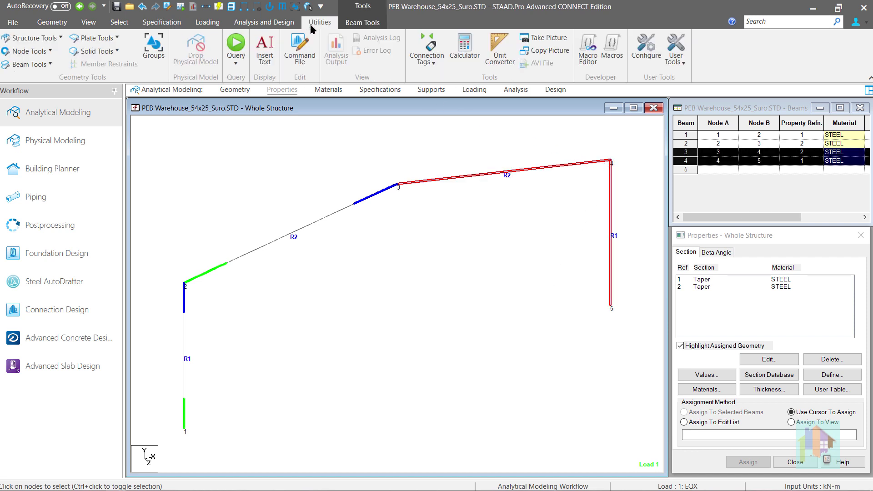
pyautogui.click(41, 68)
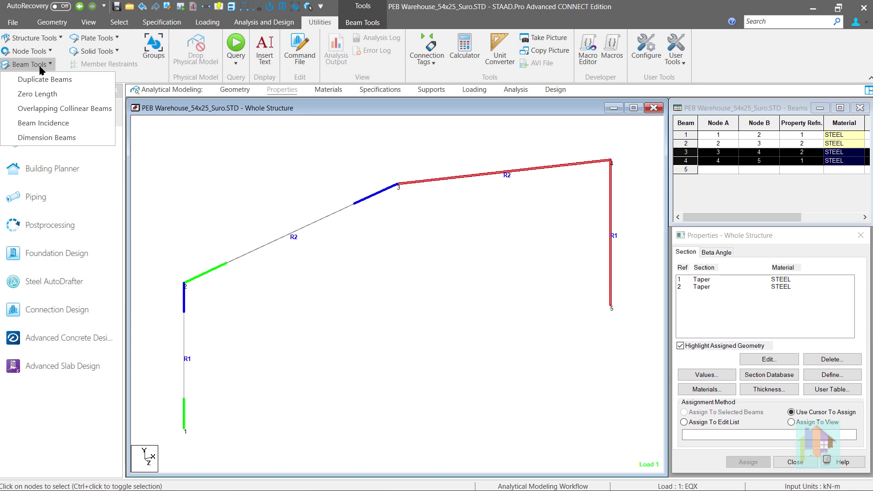
pyautogui.click(49, 124)
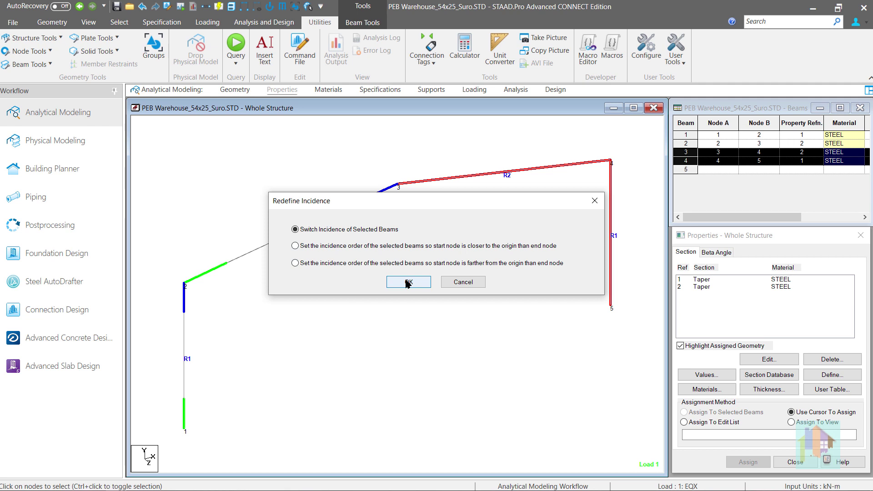
pyautogui.click(408, 283)
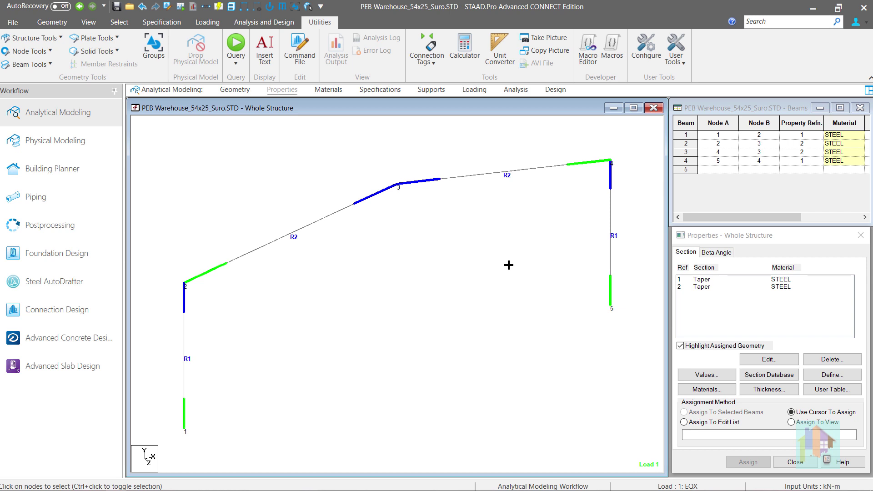
# Step: Render the frame in 3D again and adjust the rendered view to examine the taper directions of all members
pyautogui.rightClick(487, 230)
pyautogui.click(528, 485)
pyautogui.moveTo(510, 355); pyautogui.dragTo(372, 310)
pyautogui.moveTo(590, 320); pyautogui.dragTo(579, 352)
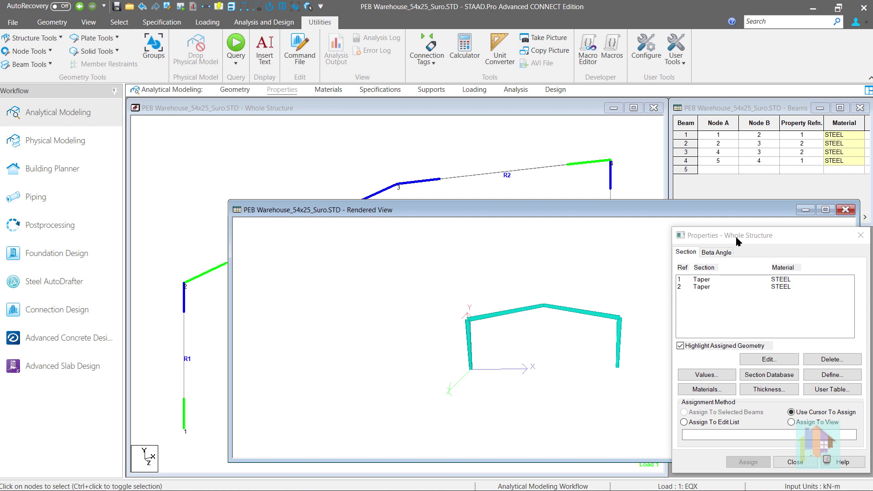
pyautogui.moveTo(579, 344); pyautogui.dragTo(614, 333)
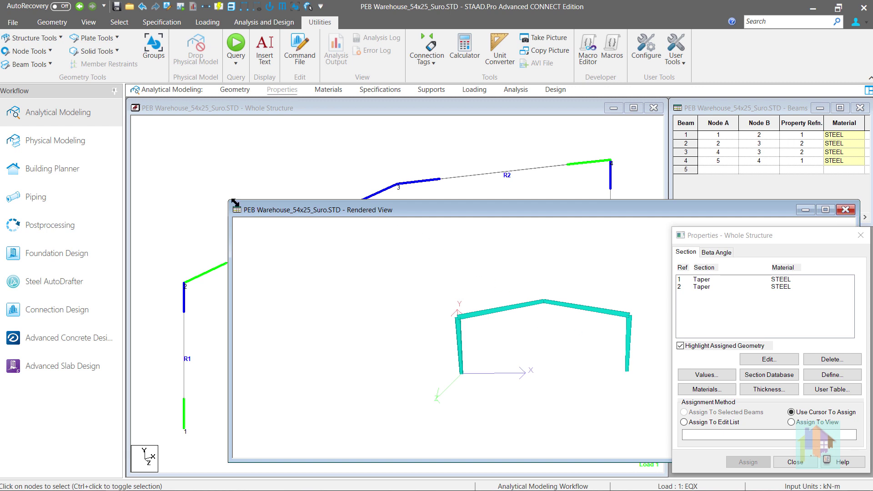
pyautogui.moveTo(231, 202); pyautogui.dragTo(310, 249)
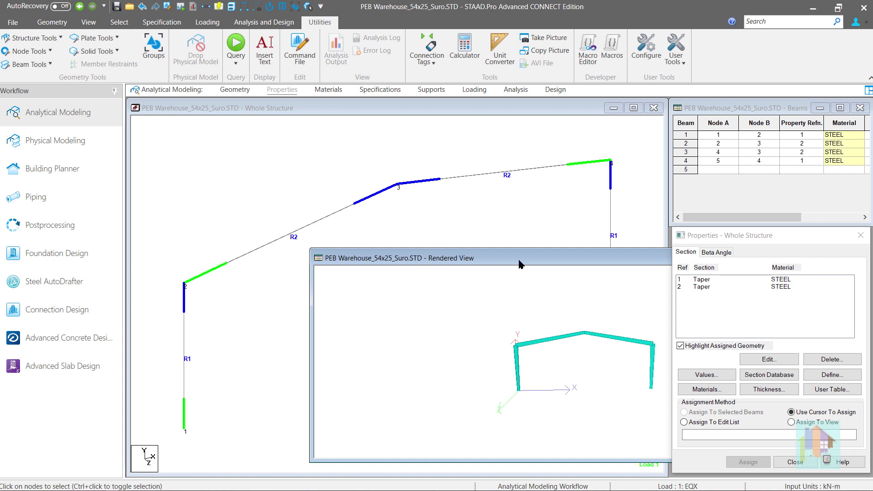
pyautogui.moveTo(621, 263); pyautogui.dragTo(652, 218)
pyautogui.click(828, 209)
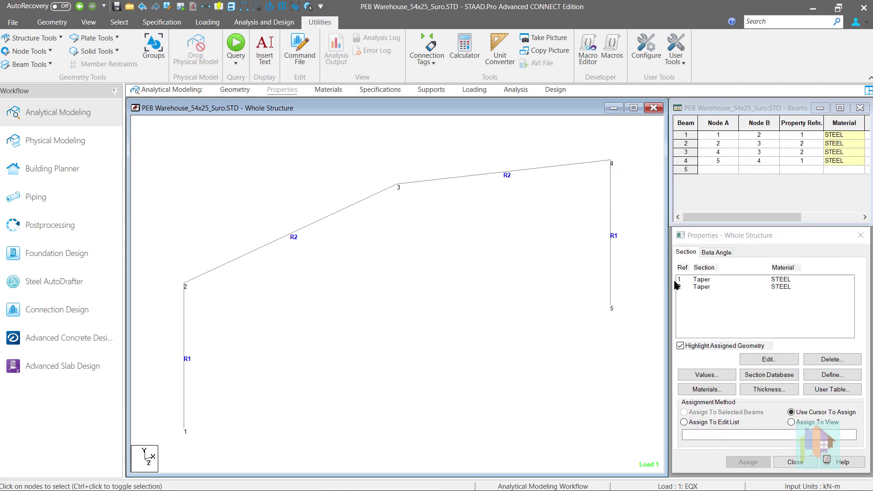
# Step: Remove beam 2 from the second taper property by reassigning it through an edit list containing only beam 3
pyautogui.click(701, 287)
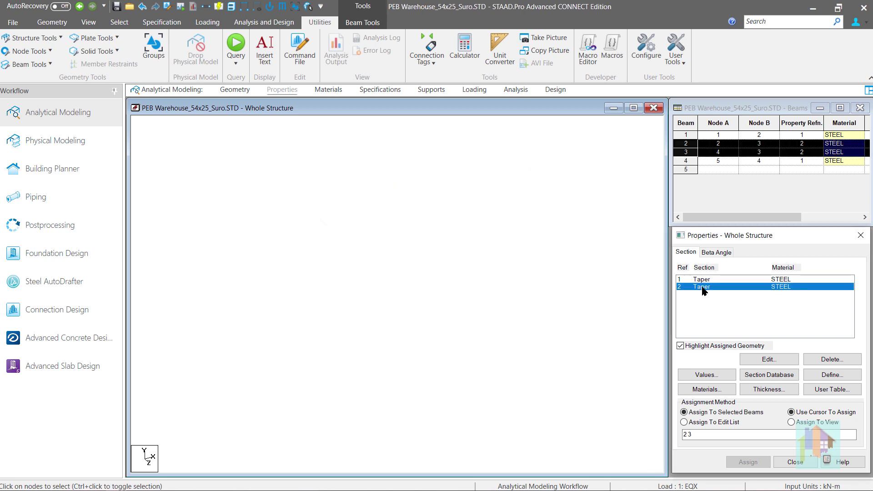
pyautogui.doubleClick(686, 434)
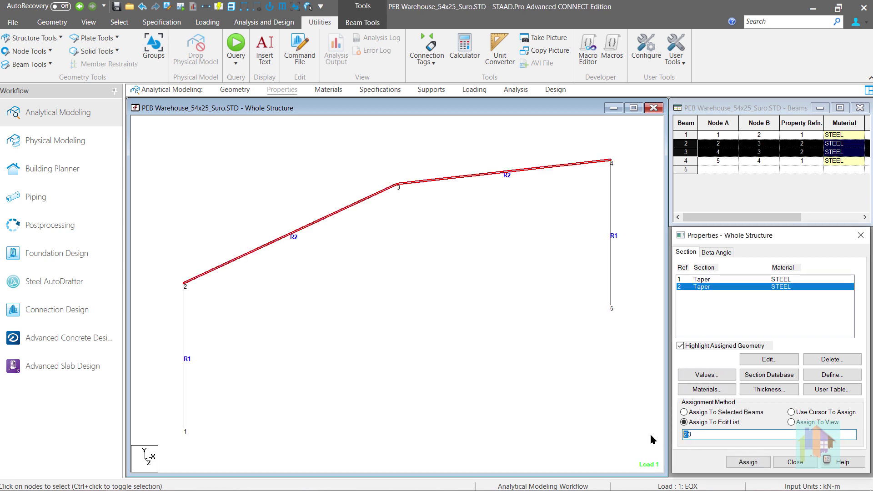
pyautogui.press('Delete')
pyautogui.click(748, 462)
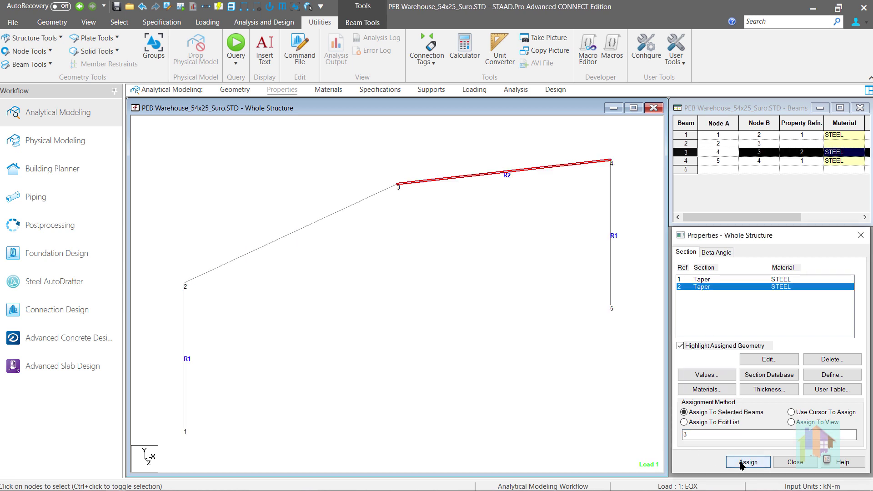
pyautogui.click(504, 304)
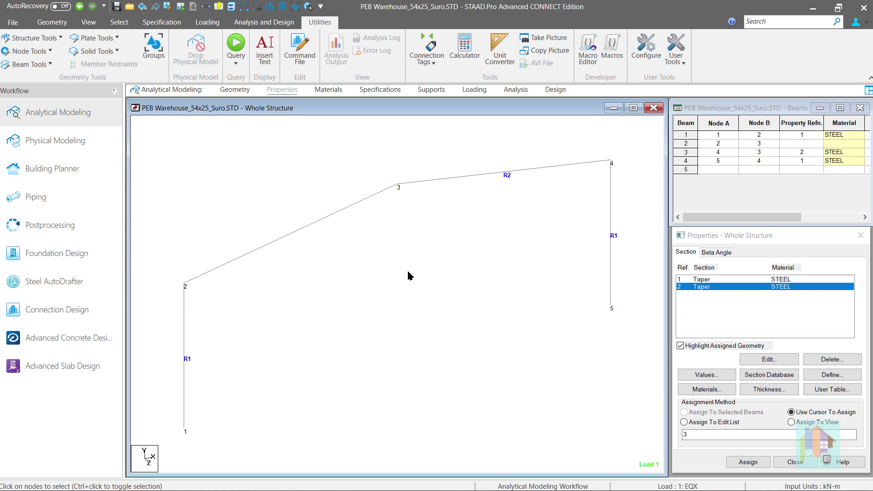
# Step: Insert five equally spaced nodes into beam 2, the undivided rafter between nodes 2 and 3
pyautogui.click(317, 226)
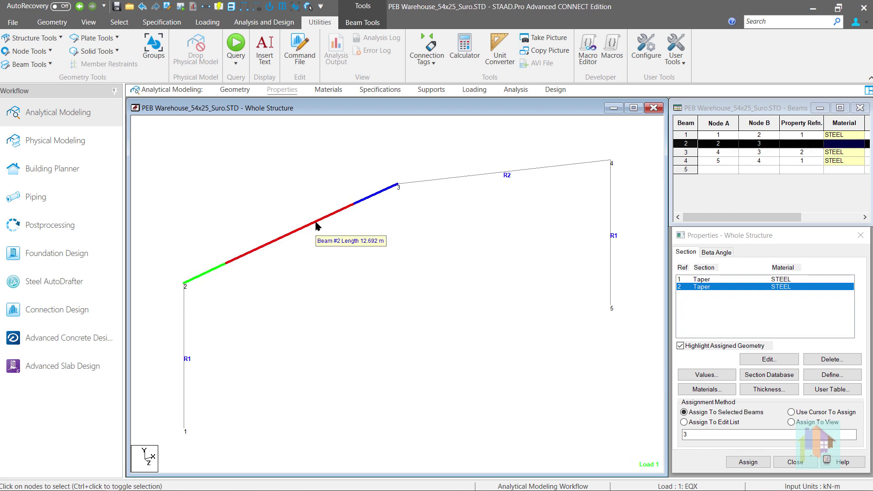
pyautogui.rightClick(317, 226)
pyautogui.click(340, 252)
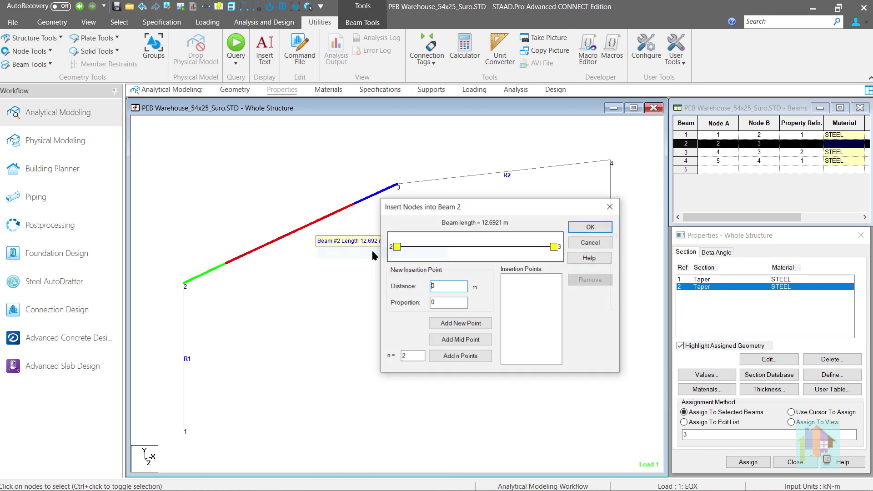
pyautogui.doubleClick(403, 357)
pyautogui.write('5')
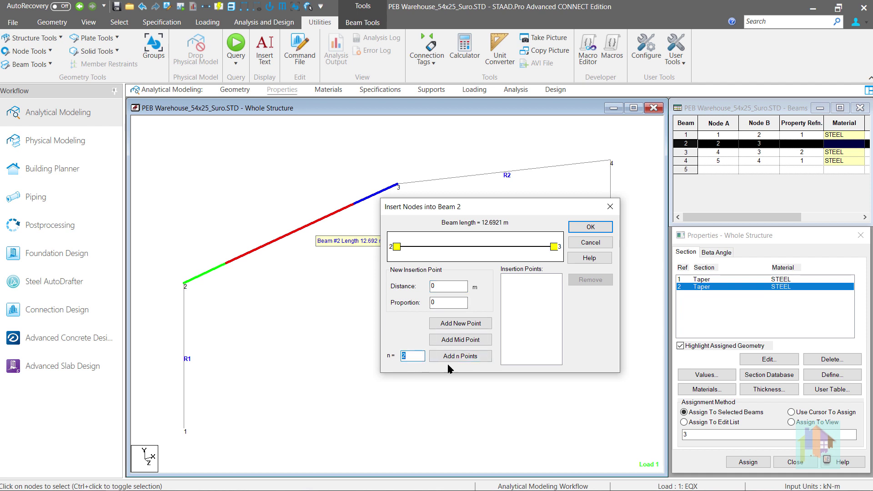
pyautogui.click(465, 357)
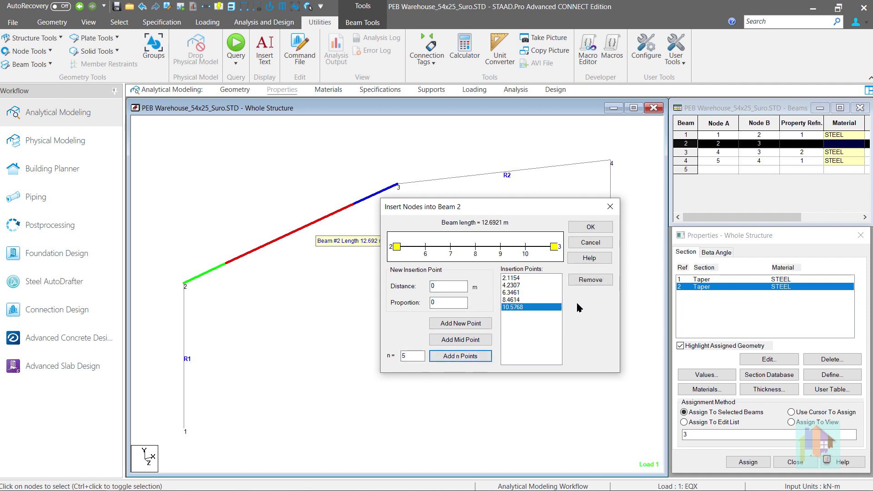
pyautogui.click(591, 227)
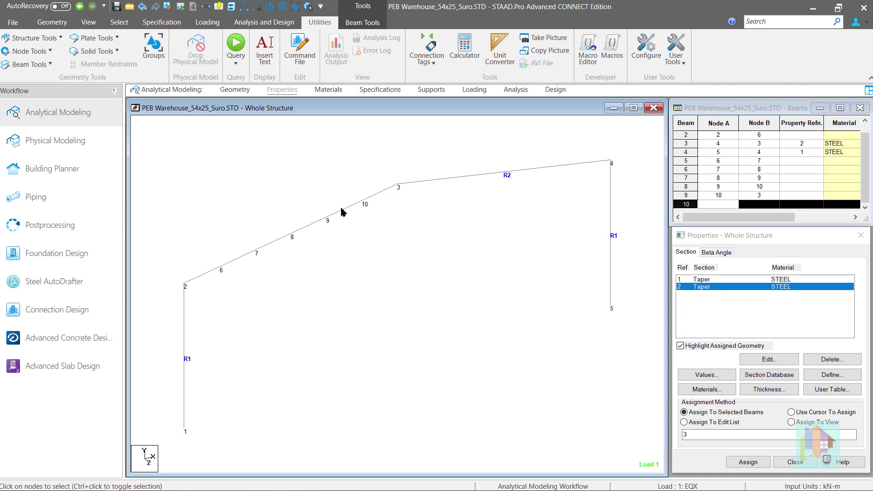
# Step: Assign the second taper property to all rafter segments between nodes 2 and 3
pyautogui.moveTo(166, 154); pyautogui.dragTo(384, 298)
pyautogui.click(748, 462)
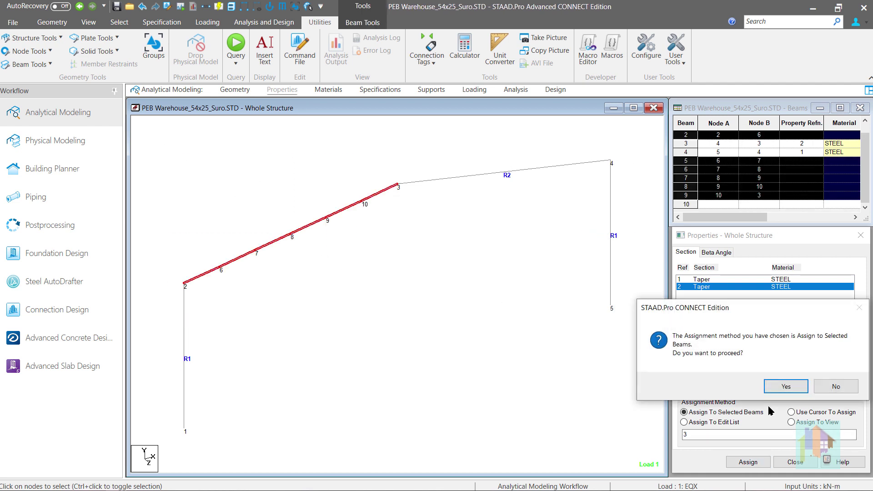
pyautogui.click(783, 388)
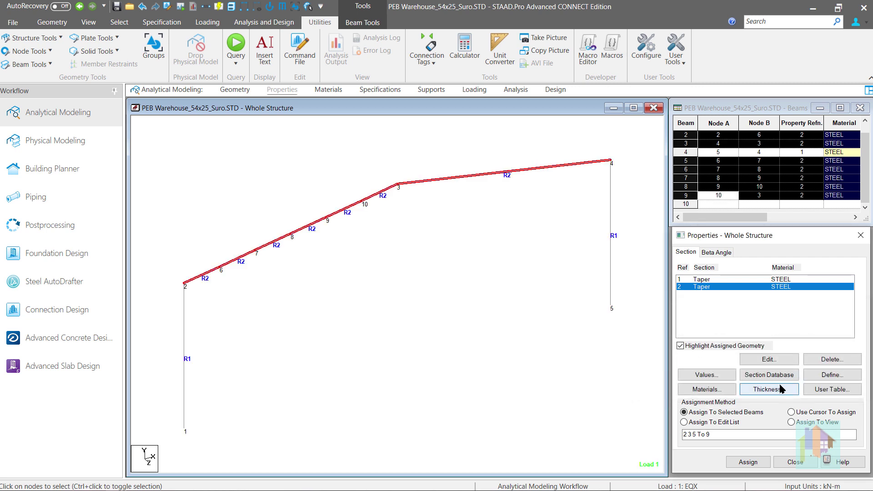
# Step: Render the frame in 3D to examine the depths of the divided rafter's segments, and review the second taper property's dimensions
pyautogui.click(436, 265)
pyautogui.rightClick(416, 257)
pyautogui.click(462, 484)
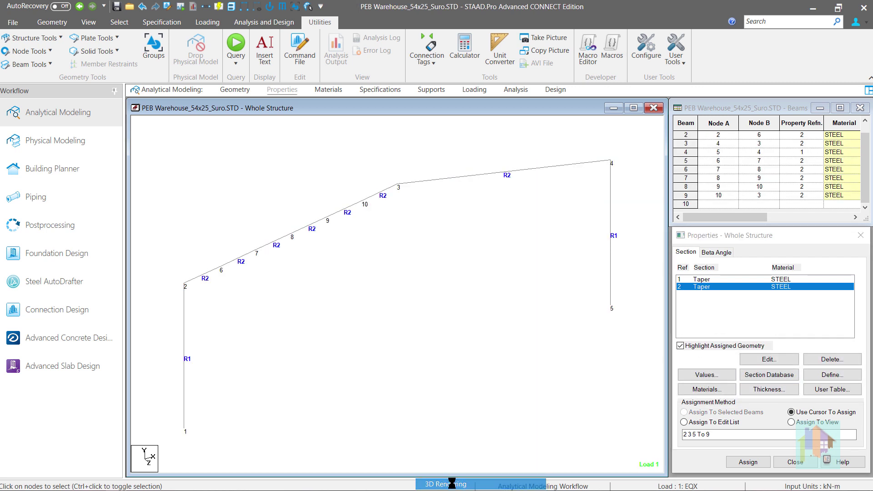
pyautogui.moveTo(519, 393); pyautogui.dragTo(458, 335)
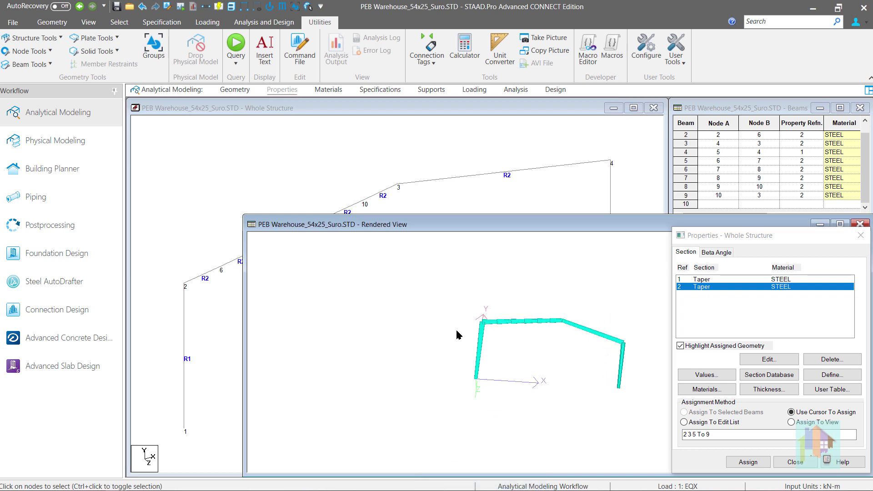
pyautogui.doubleClick(619, 223)
pyautogui.moveTo(577, 318); pyautogui.dragTo(386, 261)
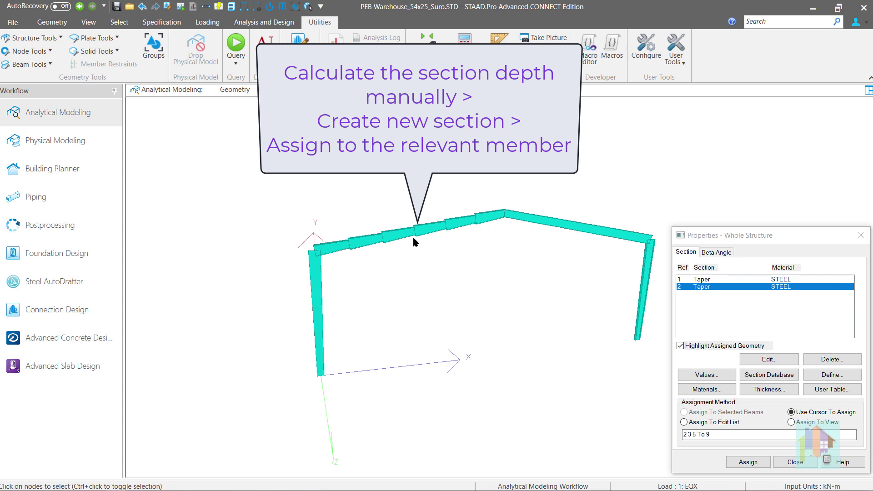
pyautogui.doubleClick(709, 288)
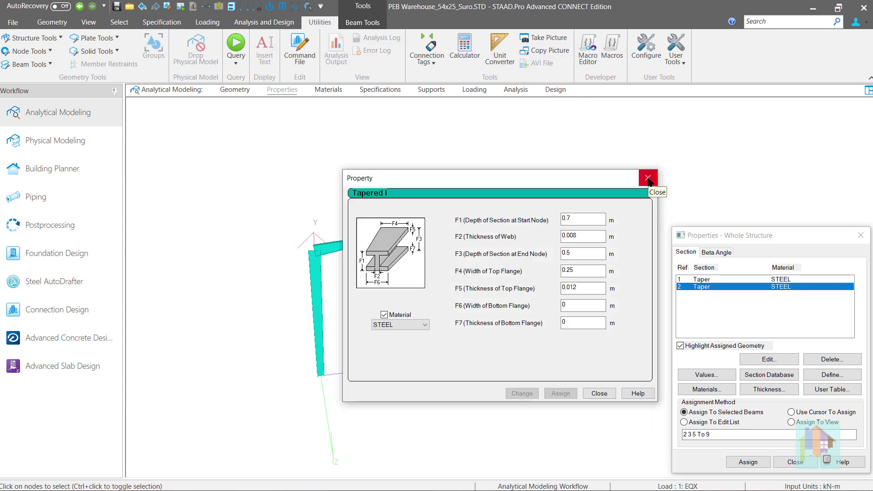
pyautogui.click(648, 179)
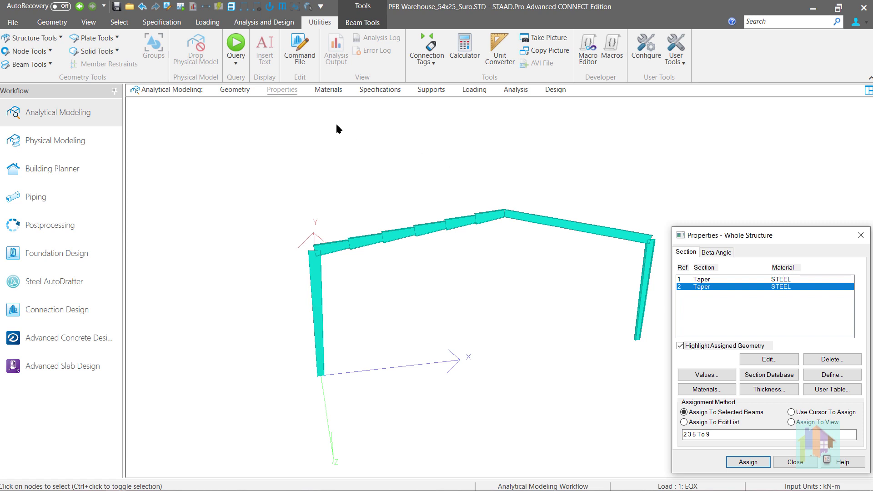
# Step: Insert five equally spaced nodes into beam 3, the rafter between nodes 3 and 4 that already has its taper property
pyautogui.click(236, 90)
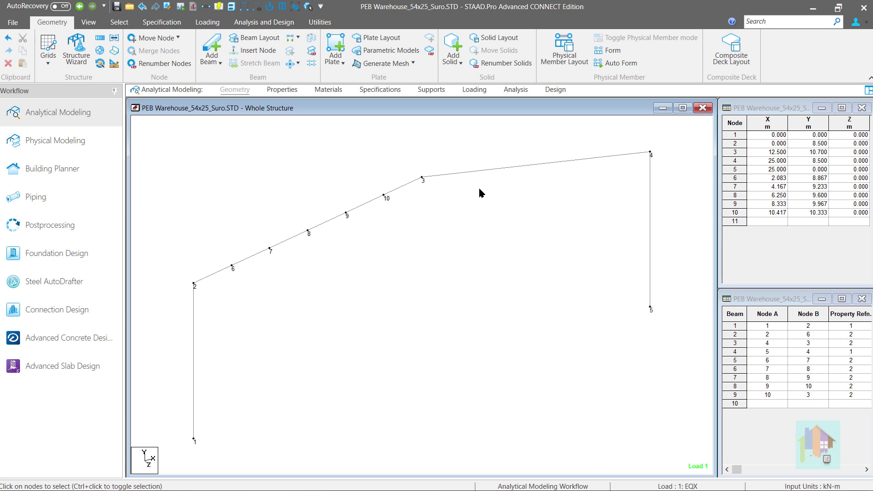
pyautogui.click(497, 169)
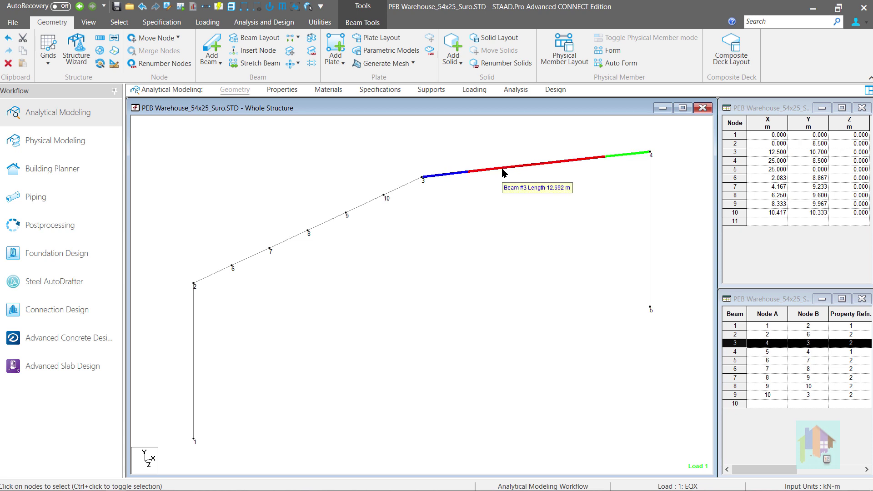
pyautogui.click(284, 90)
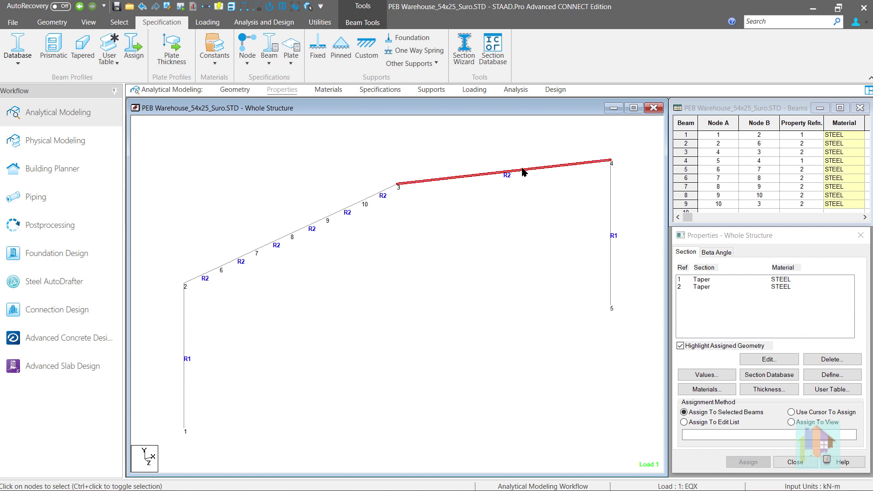
pyautogui.rightClick(523, 171)
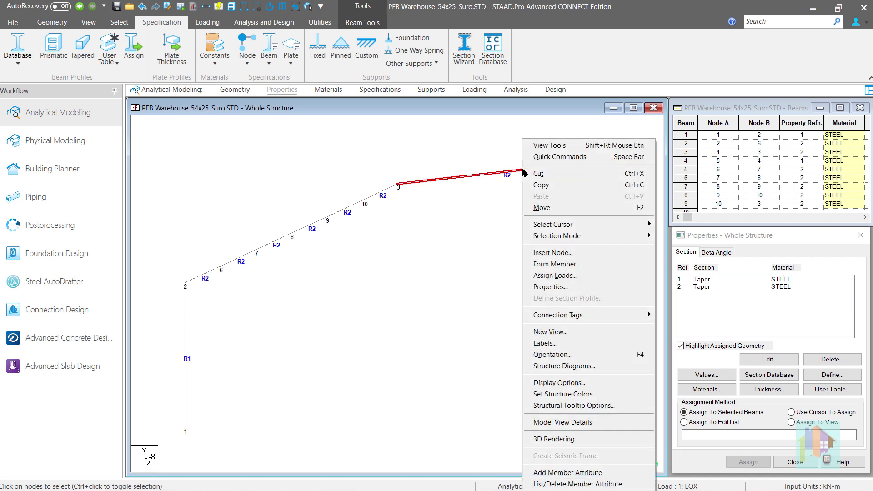
pyautogui.click(568, 253)
pyautogui.doubleClick(412, 356)
pyautogui.write('5')
pyautogui.click(461, 356)
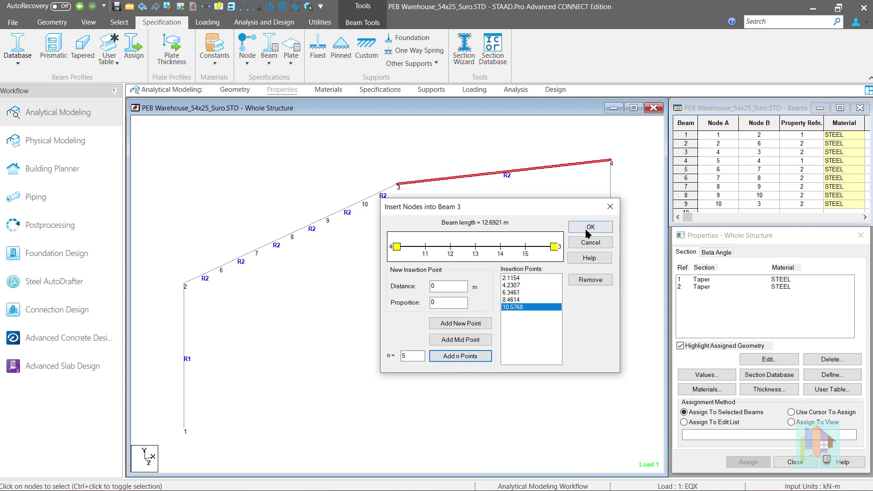
pyautogui.click(591, 227)
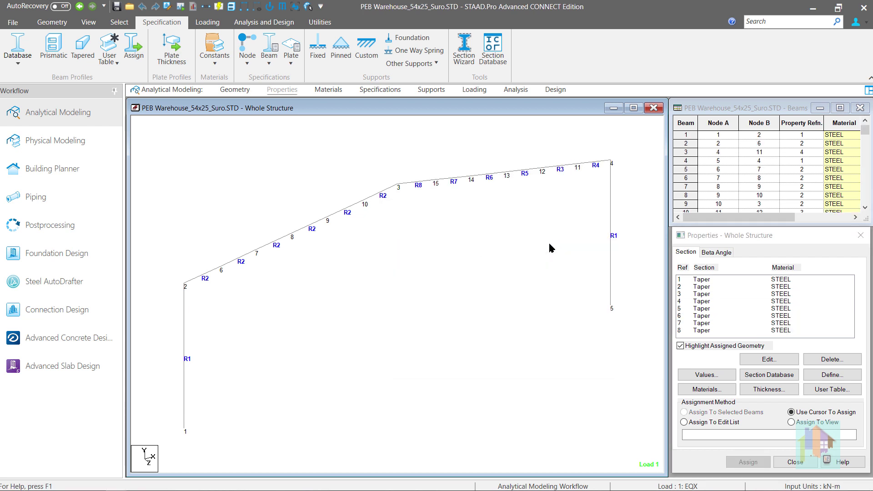
# Step: Review the new taper properties and their assigned segments, checking the start and end depths of properties 4 and 8
pyautogui.click(703, 294)
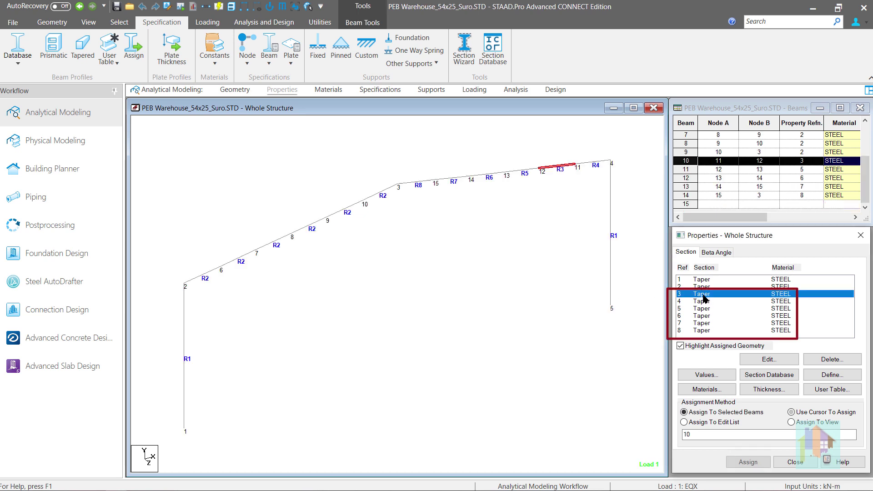
pyautogui.click(703, 302)
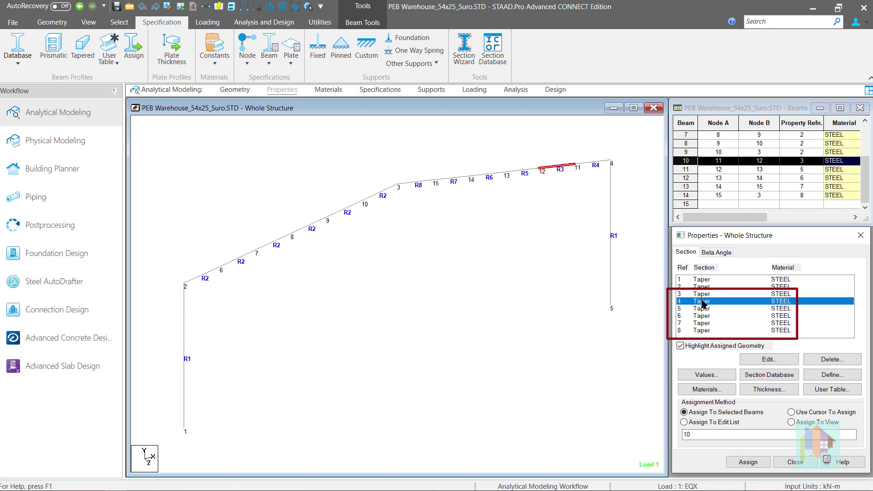
pyautogui.doubleClick(701, 303)
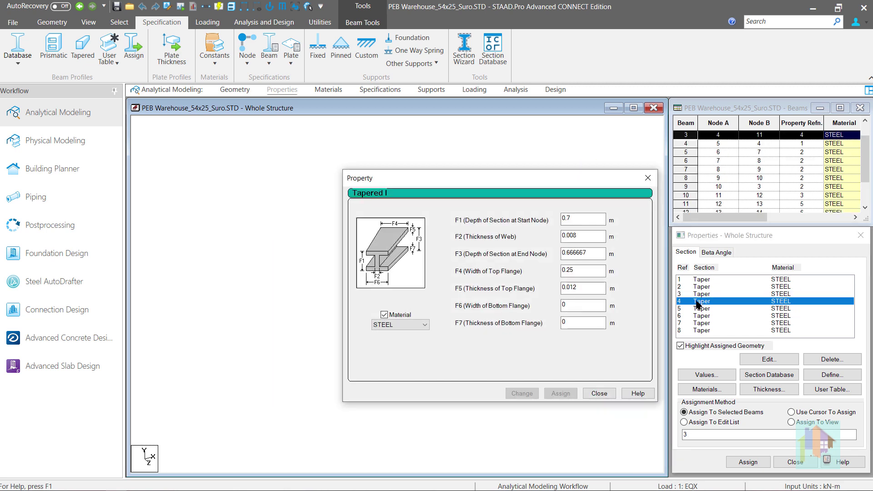
pyautogui.click(648, 181)
pyautogui.click(707, 316)
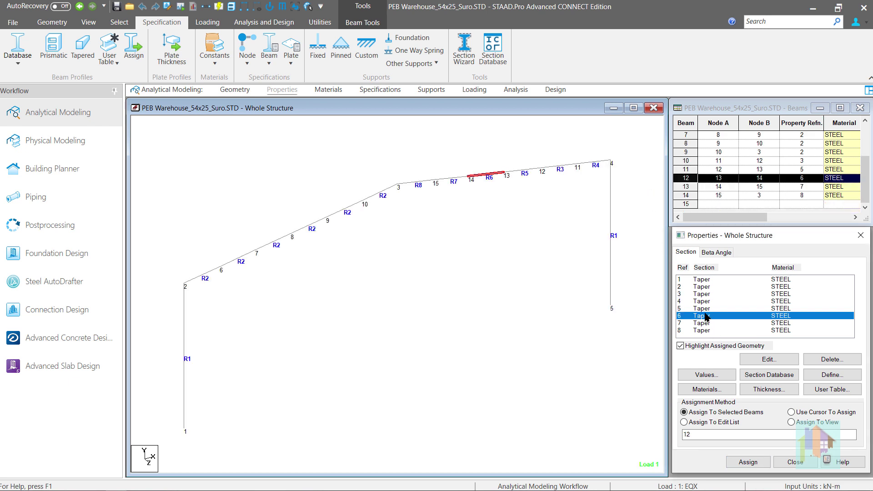
pyautogui.click(700, 325)
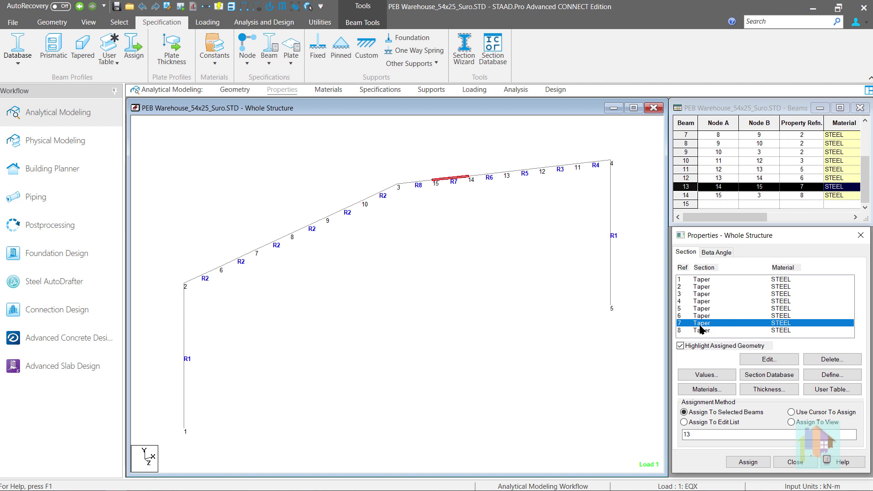
pyautogui.click(701, 331)
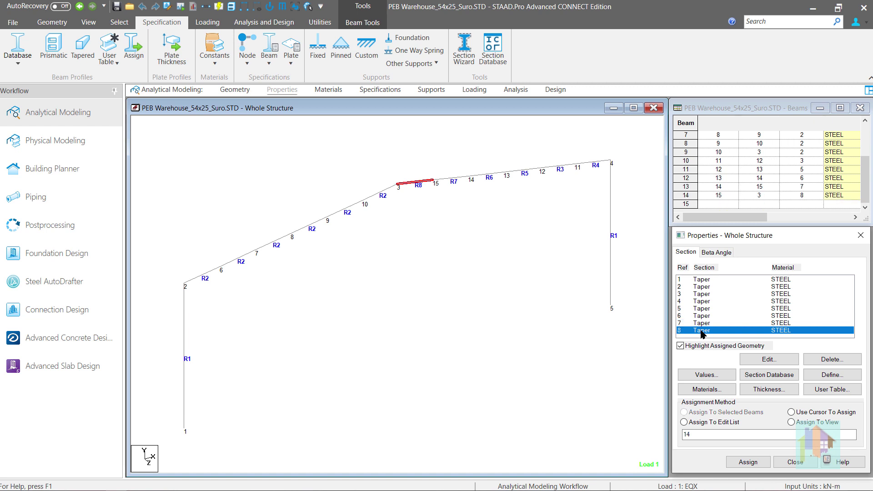
pyautogui.doubleClick(701, 332)
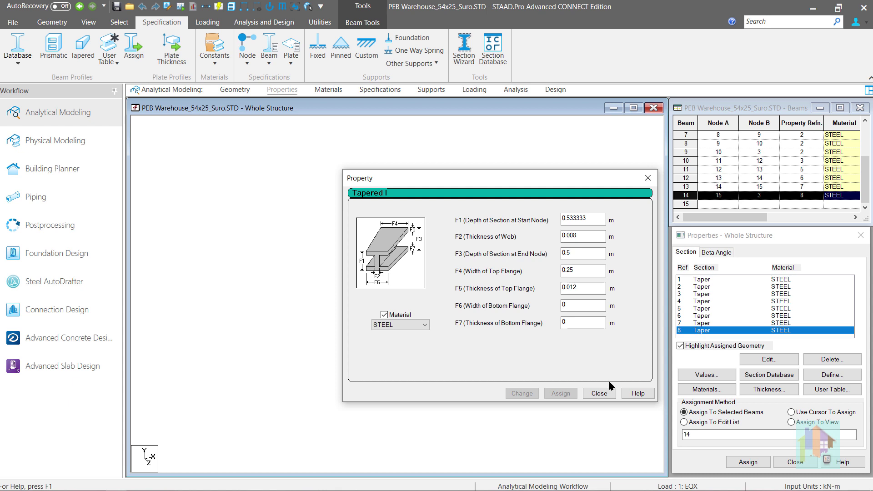
pyautogui.click(601, 393)
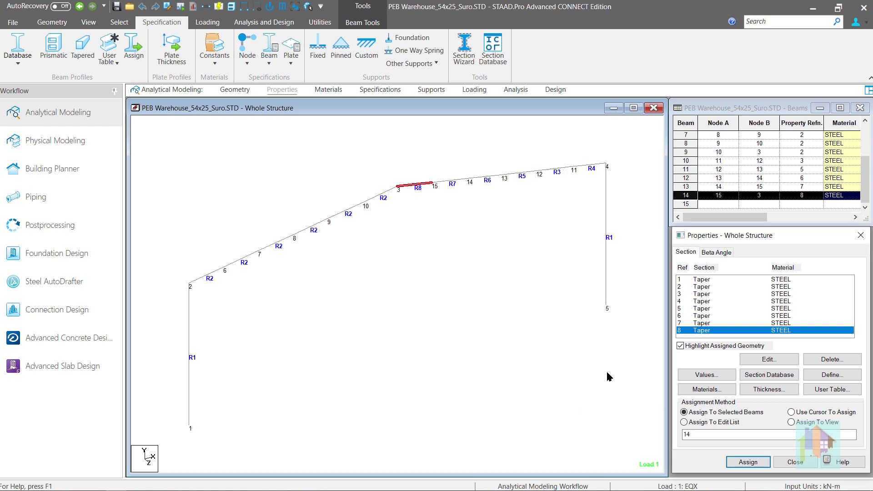
pyautogui.click(648, 352)
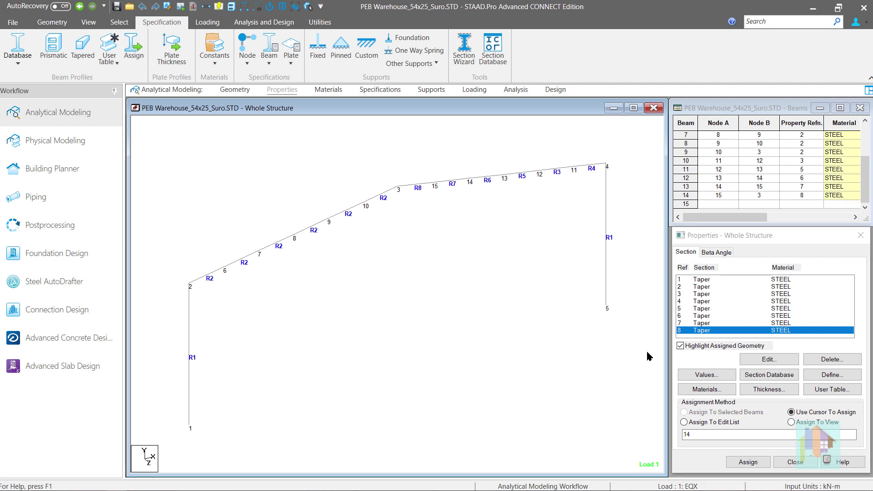
# Step: Render the frame in 3D again, enlarge the rendered view and rotate it to compare the tapers of both rafters
pyautogui.rightClick(519, 240)
pyautogui.click(590, 485)
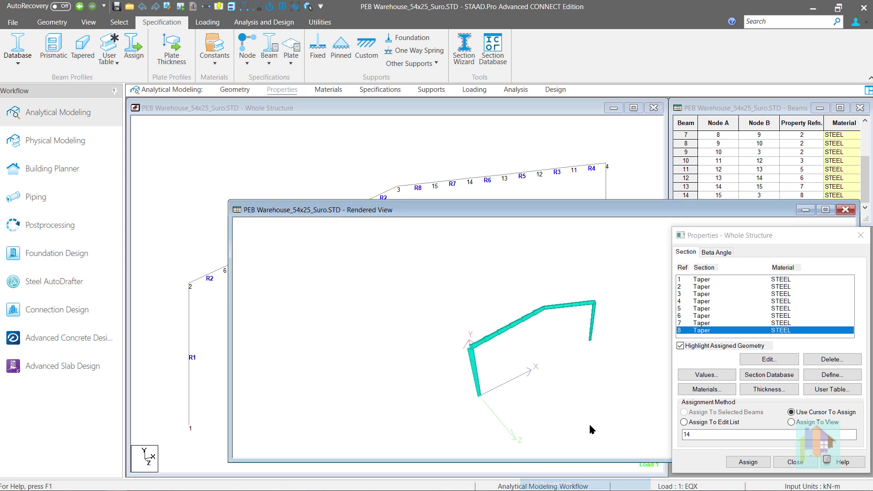
pyautogui.moveTo(577, 351); pyautogui.dragTo(459, 307)
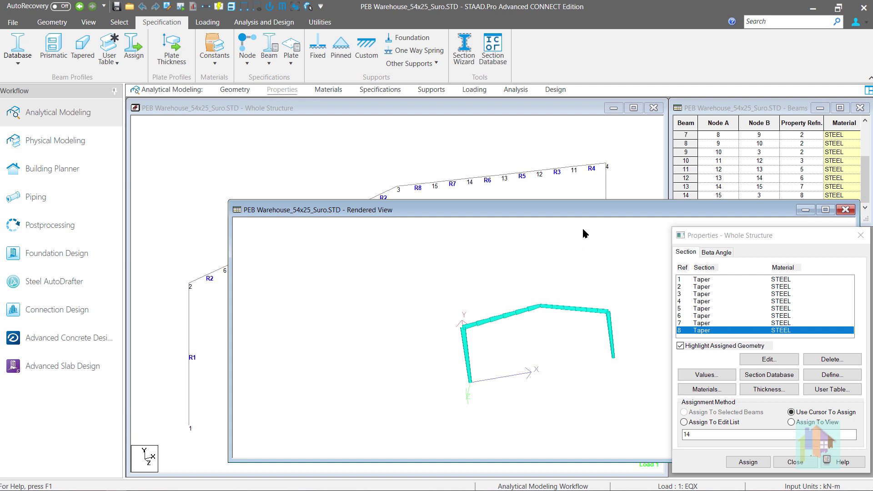
pyautogui.doubleClick(606, 213)
pyautogui.moveTo(593, 226); pyautogui.dragTo(545, 302)
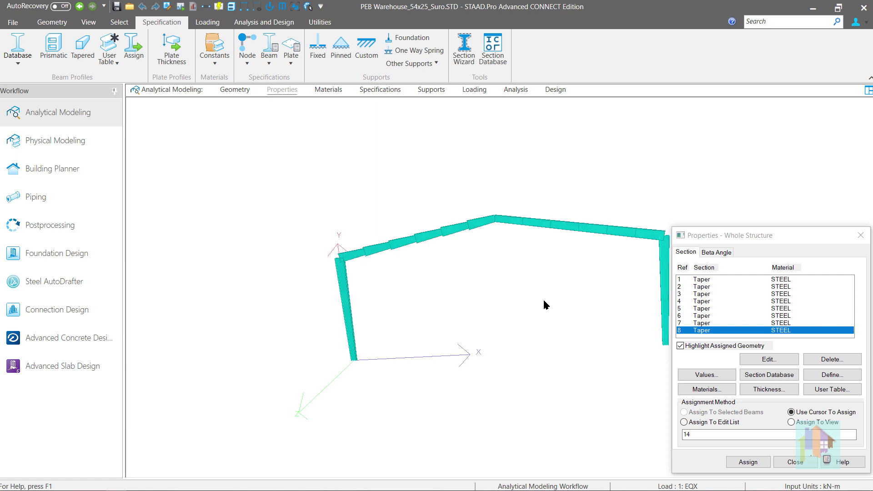
# Step: Check the third taper property's dimensions on the Properties page and select its rafter segment between nodes 11 and 12
pyautogui.click(235, 90)
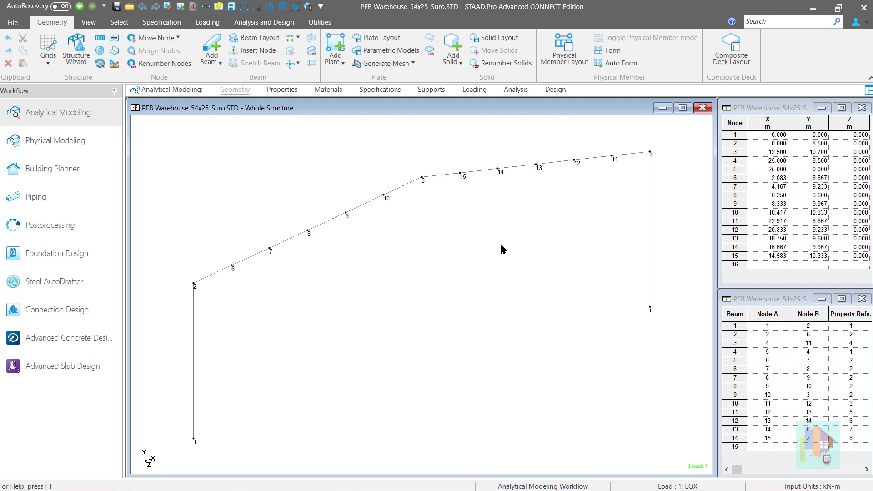
pyautogui.click(282, 90)
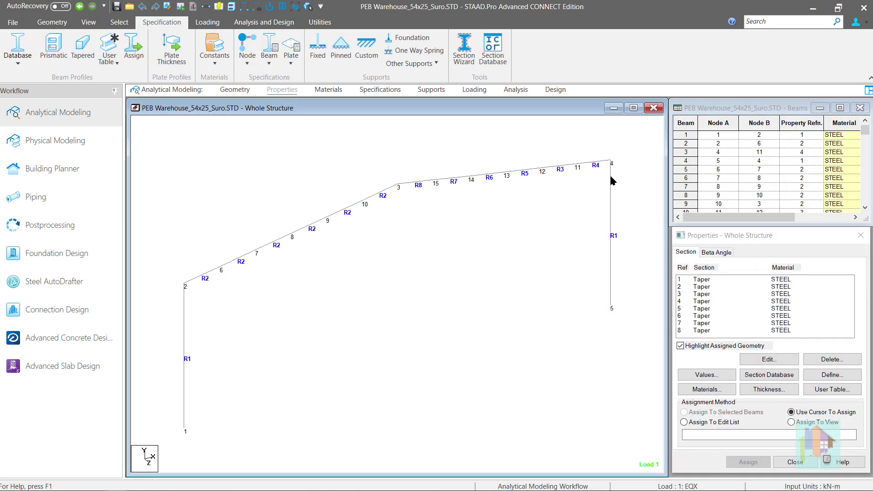
pyautogui.doubleClick(700, 294)
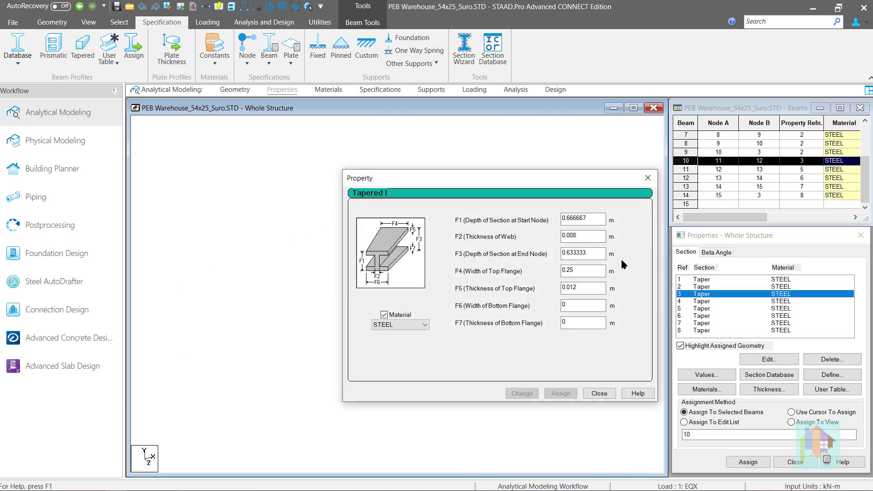
pyautogui.click(648, 179)
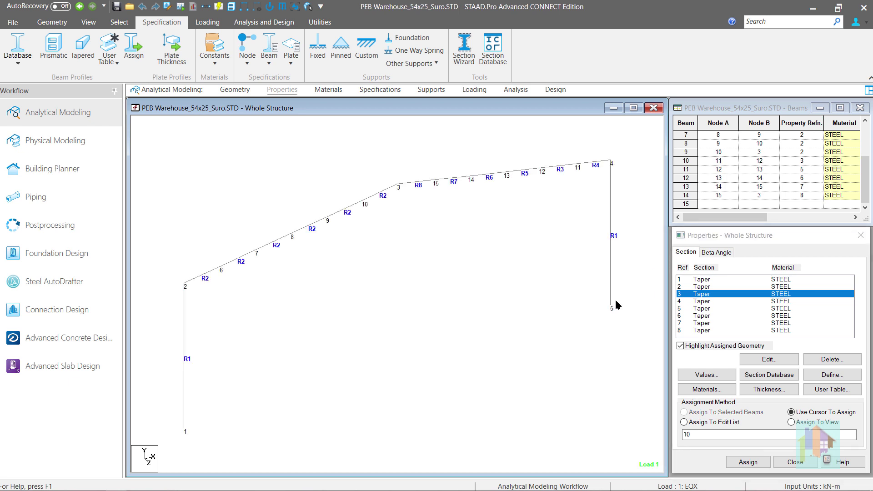
pyautogui.click(563, 166)
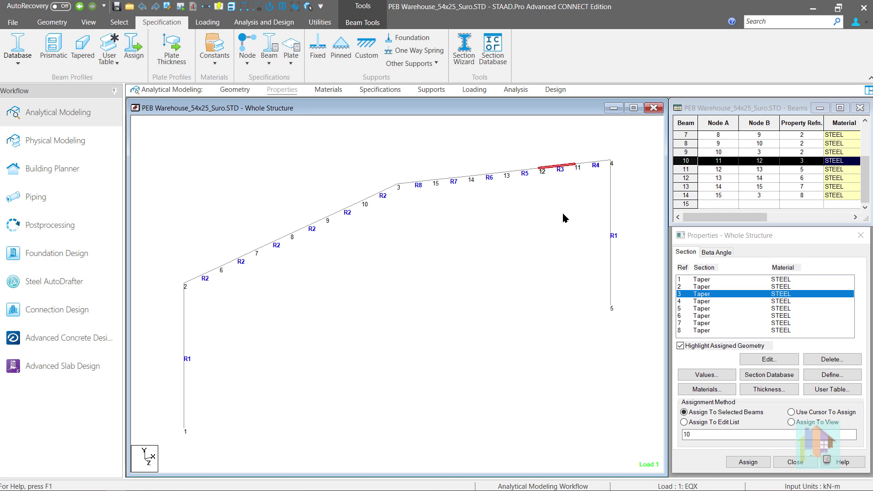
# Step: Insert two equally spaced nodes into each of the two columns, between nodes 1 and 2 and between nodes 5 and 4
pyautogui.click(563, 217)
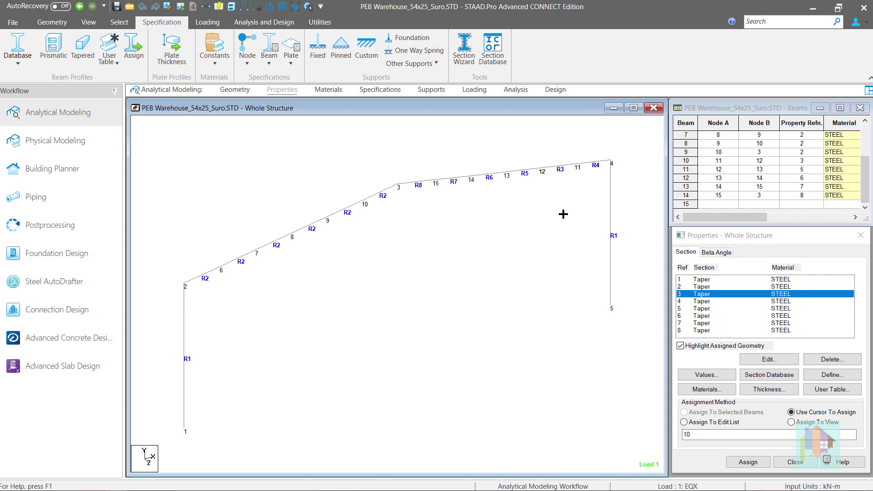
pyautogui.click(185, 335)
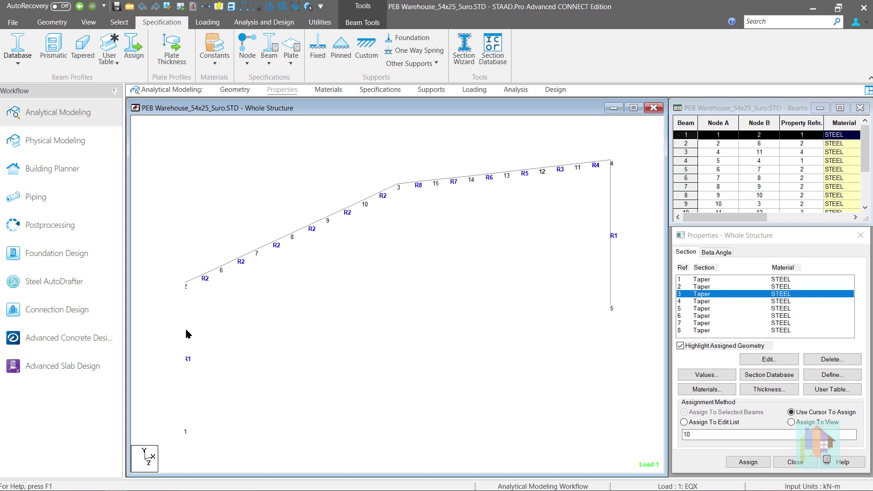
pyautogui.keyDown('ctrl'); pyautogui.click(611, 244); pyautogui.keyUp('ctrl')
pyautogui.rightClick(523, 232)
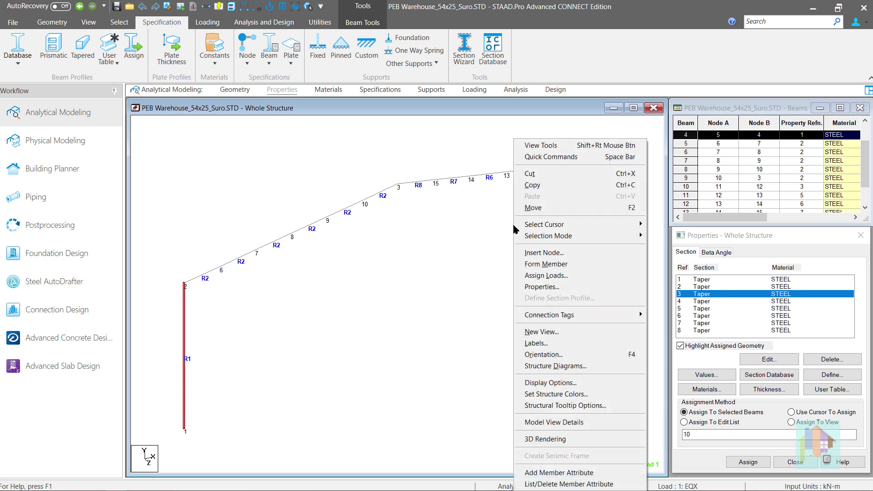
pyautogui.click(555, 253)
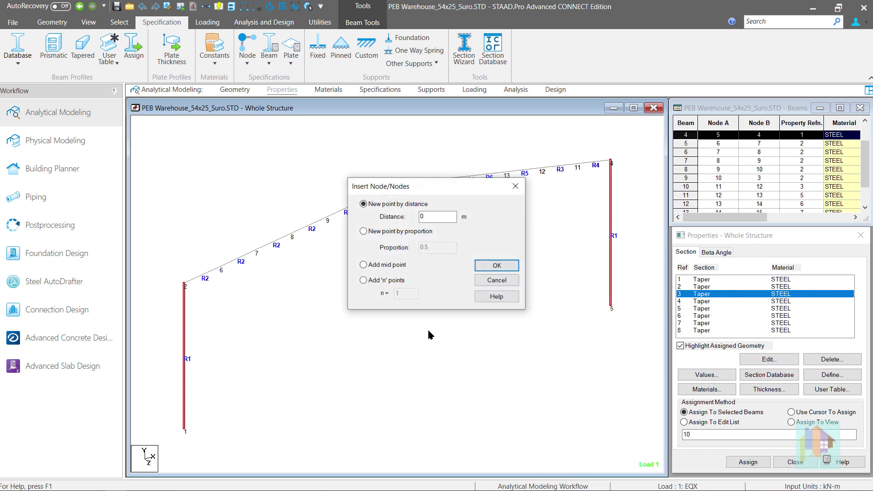
pyautogui.click(382, 280)
pyautogui.doubleClick(401, 293)
pyautogui.write('2')
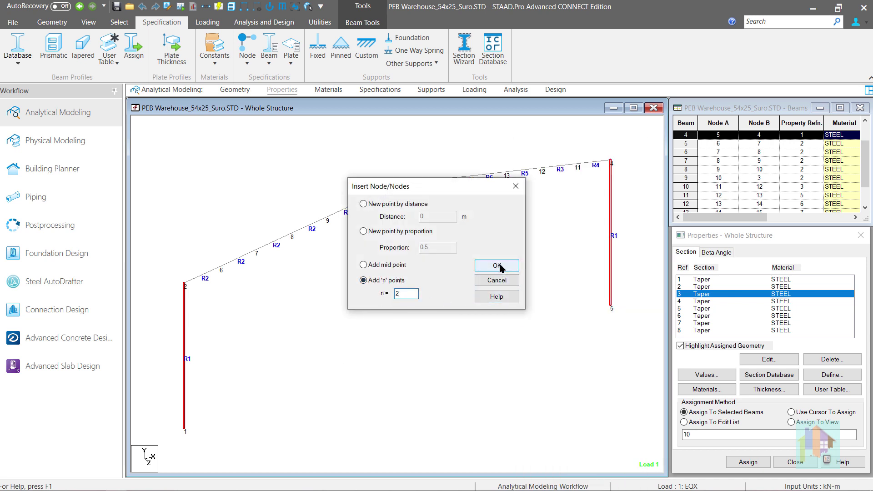
pyautogui.click(497, 266)
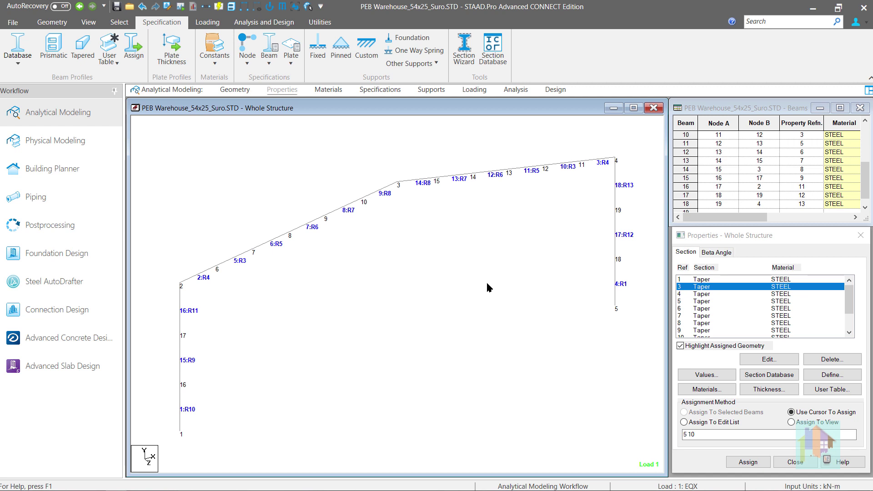
# Step: Render the frame with its divided columns in 3D, rotate it to check the tapers, and close the rendered view
pyautogui.rightClick(461, 234)
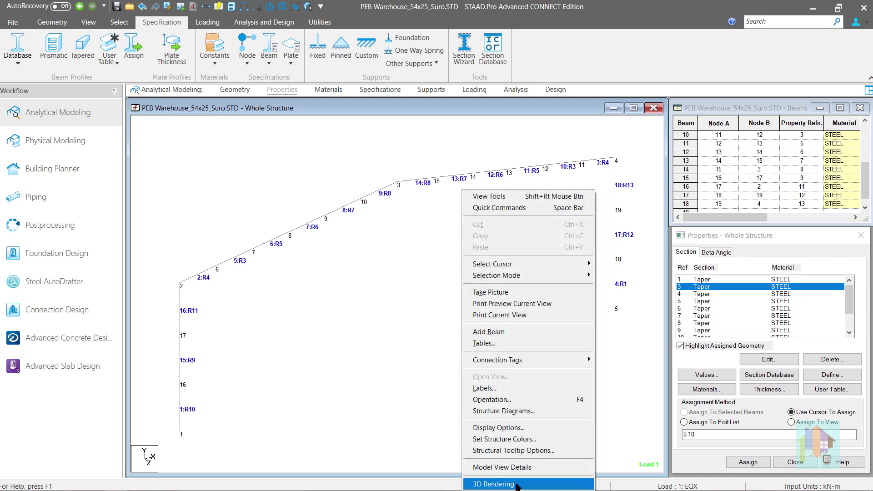
pyautogui.click(517, 485)
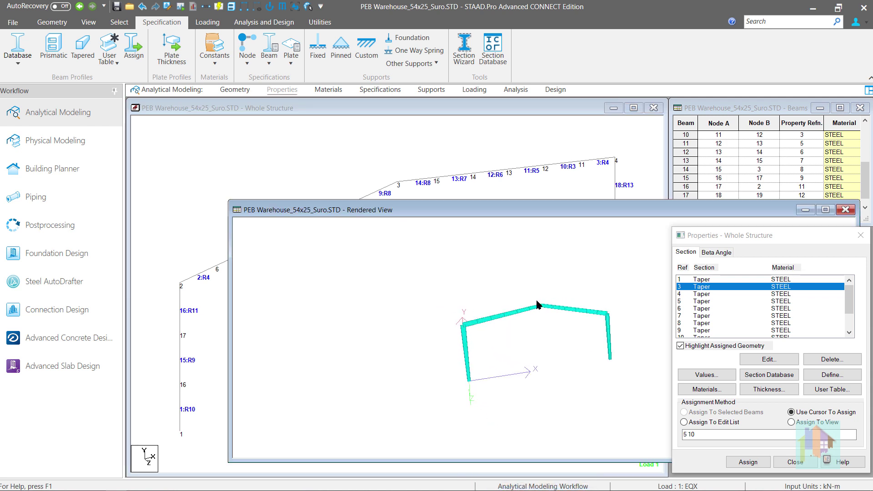
pyautogui.moveTo(538, 305); pyautogui.dragTo(591, 348)
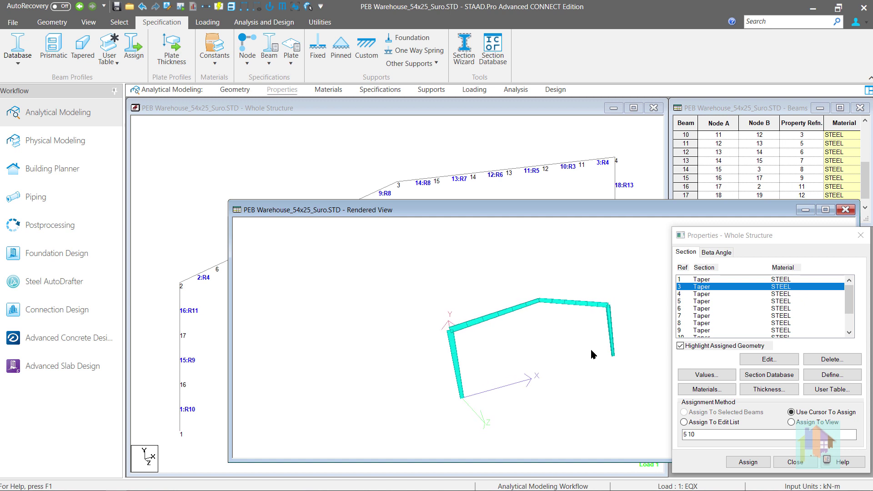
pyautogui.click(847, 209)
# Step: Repeat the whole frame along global Z with Translational Repeat, using 9 steps at 6 m spacing with linked steps and an open base
pyautogui.hotkey('ctrl', 'a')
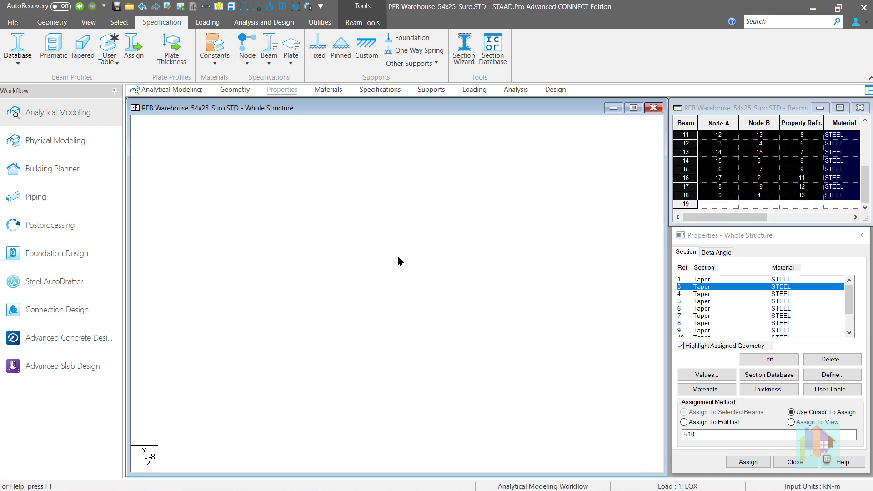
pyautogui.rightClick(425, 284)
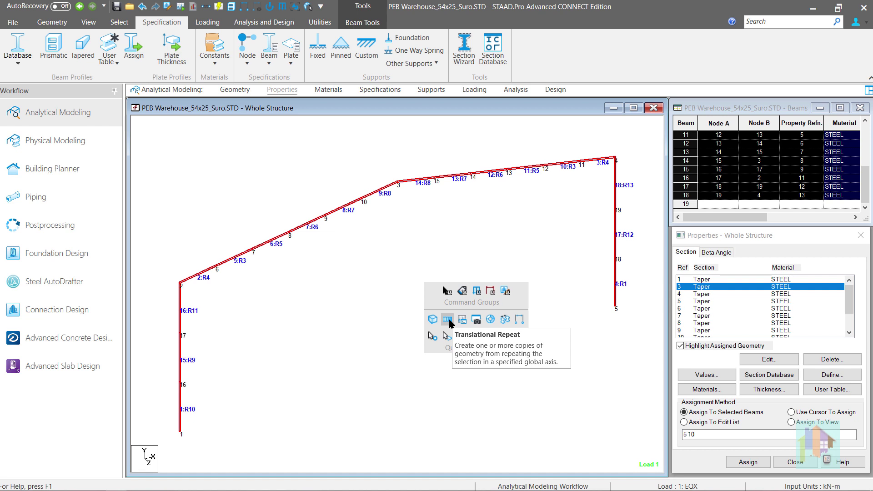
pyautogui.click(448, 320)
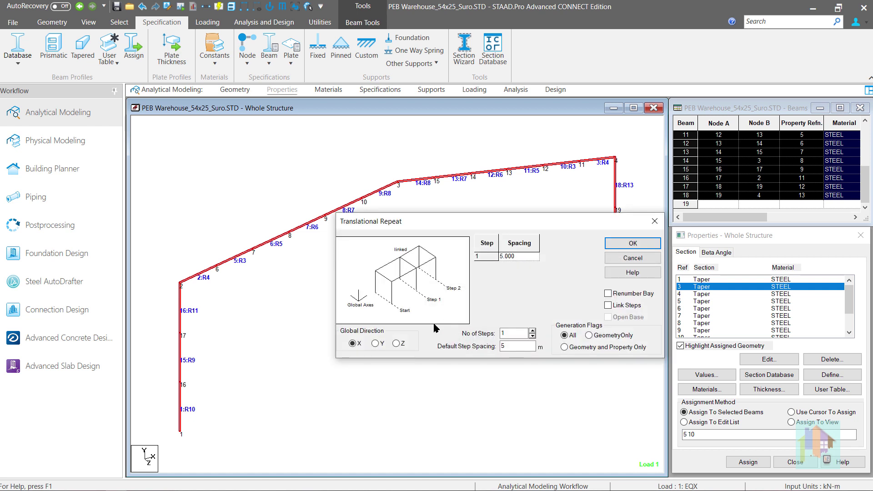
pyautogui.click(395, 344)
pyautogui.doubleClick(514, 333)
pyautogui.write('9')
pyautogui.doubleClick(510, 347)
pyautogui.write('6')
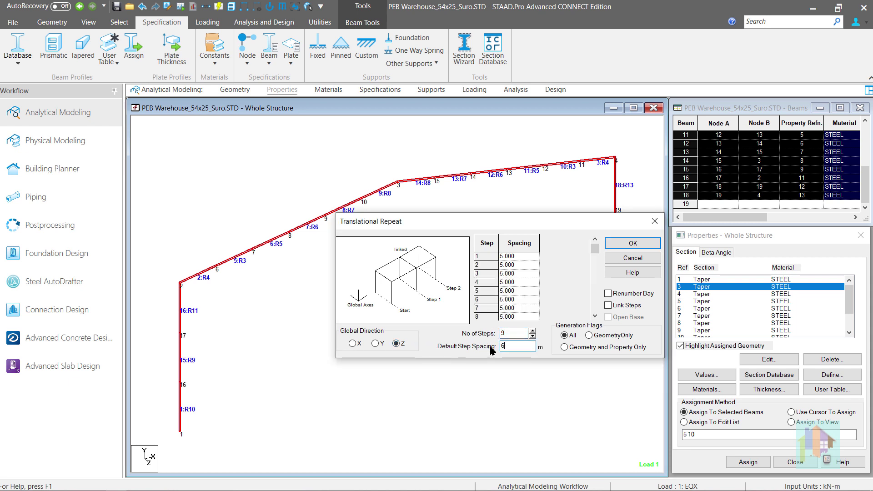
pyautogui.press('Tab')
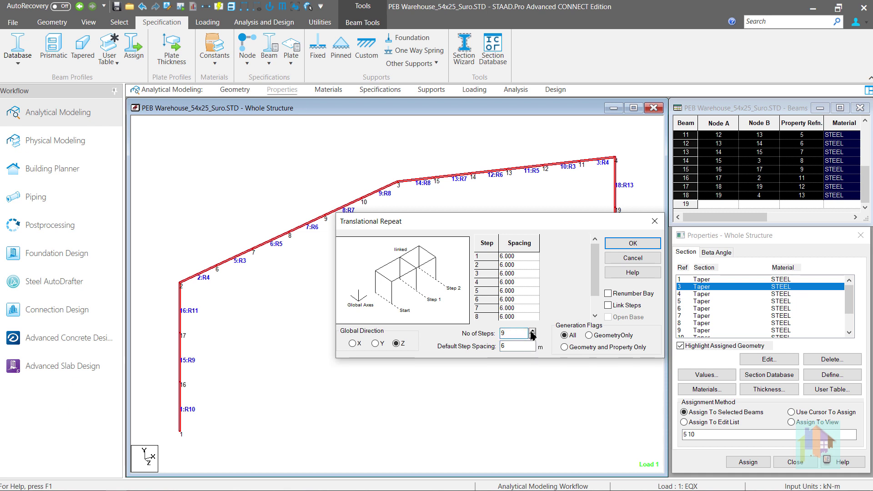
pyautogui.click(621, 306)
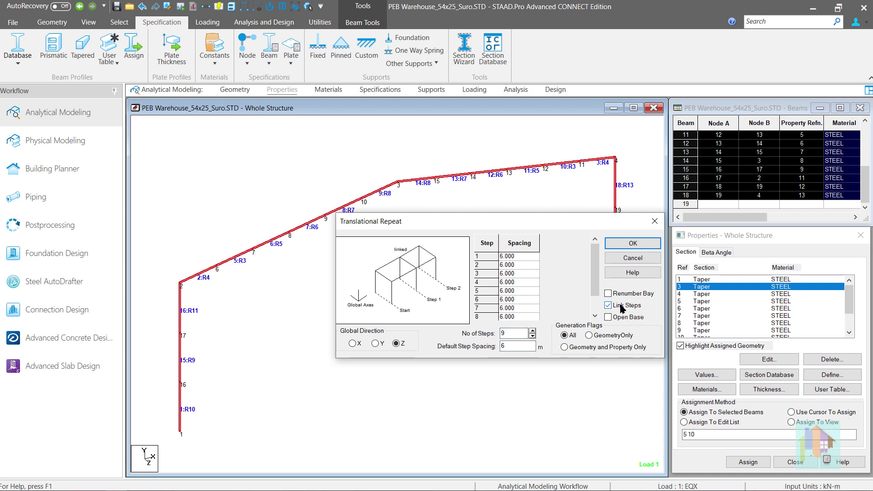
pyautogui.click(614, 320)
pyautogui.click(631, 245)
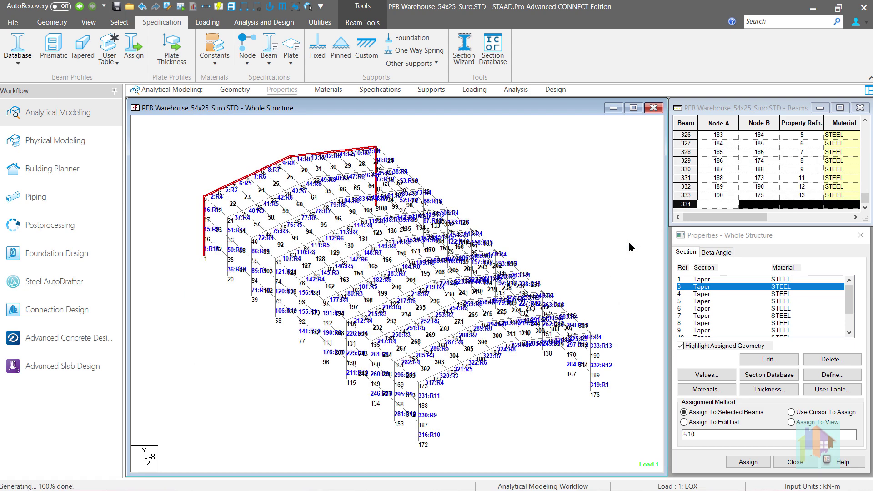
# Step: Render the complete multi-bay structure in 3D, enlarge the rendered view and rotate it to inspect the repeated frames
pyautogui.click(578, 248)
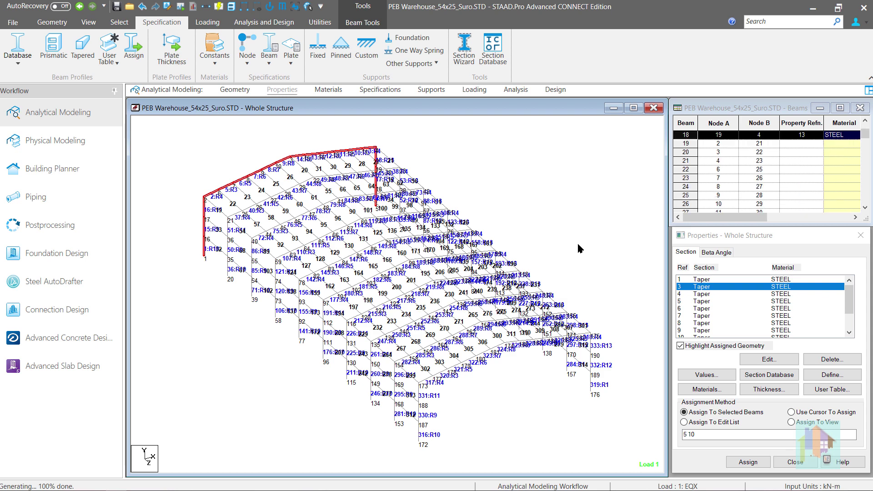
pyautogui.rightClick(528, 181)
pyautogui.click(560, 475)
pyautogui.scroll(-2, 508, 359)
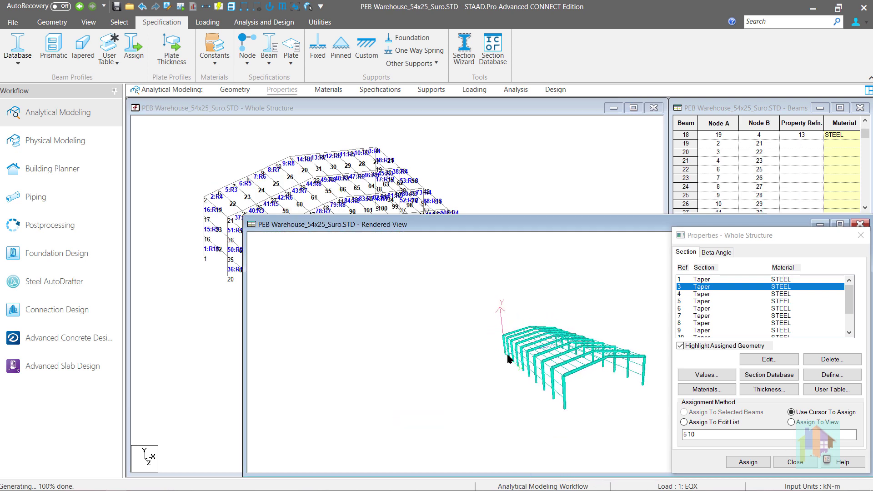
pyautogui.doubleClick(583, 225)
pyautogui.moveTo(562, 260); pyautogui.dragTo(286, 320)
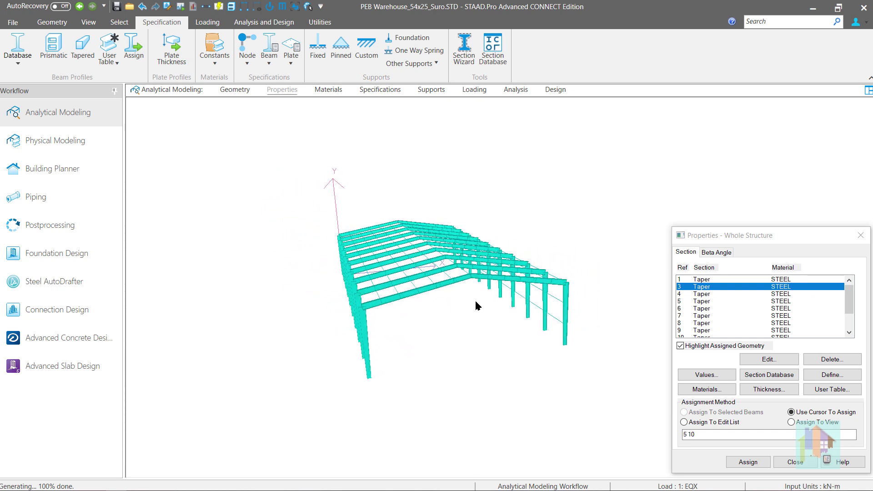
pyautogui.moveTo(478, 306); pyautogui.dragTo(506, 320)
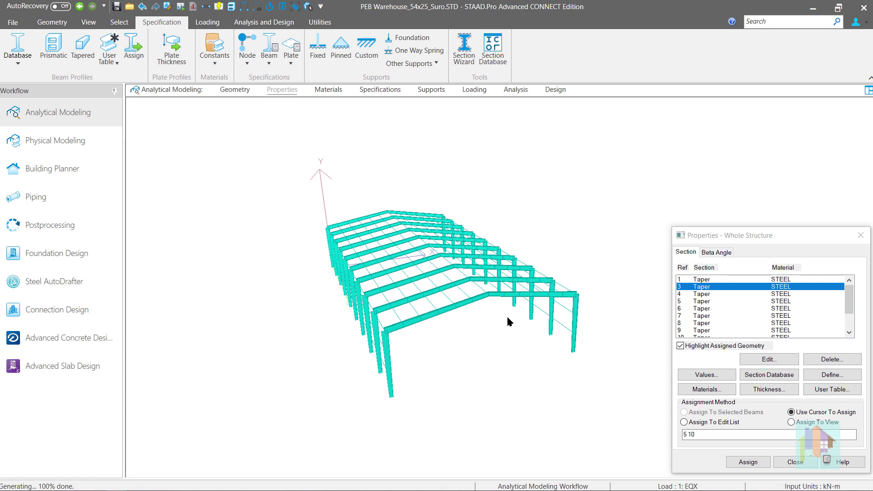